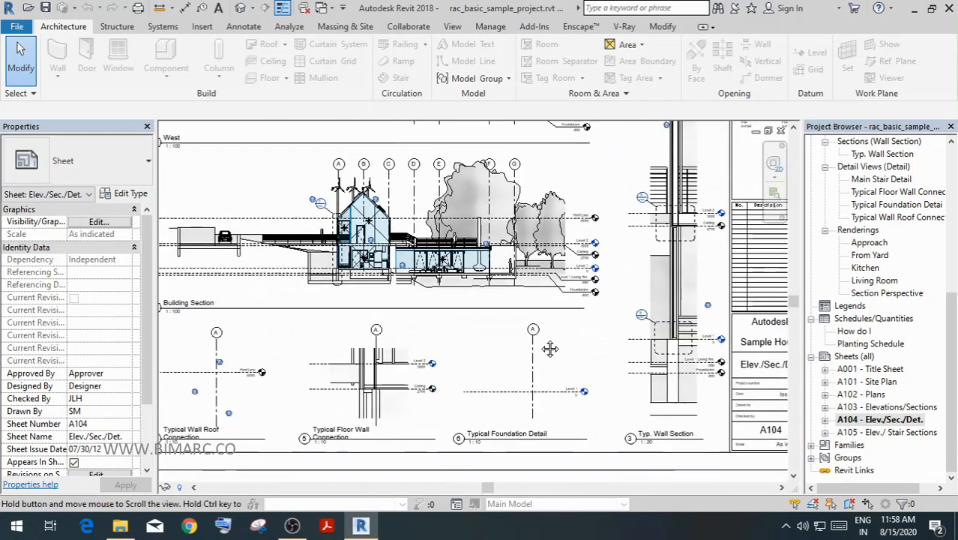
- Look over sheet A104, then open sheet A105 - Elev./ Stair Sections and examine its layout
middle_click_drag(472, 312, 430, 351)
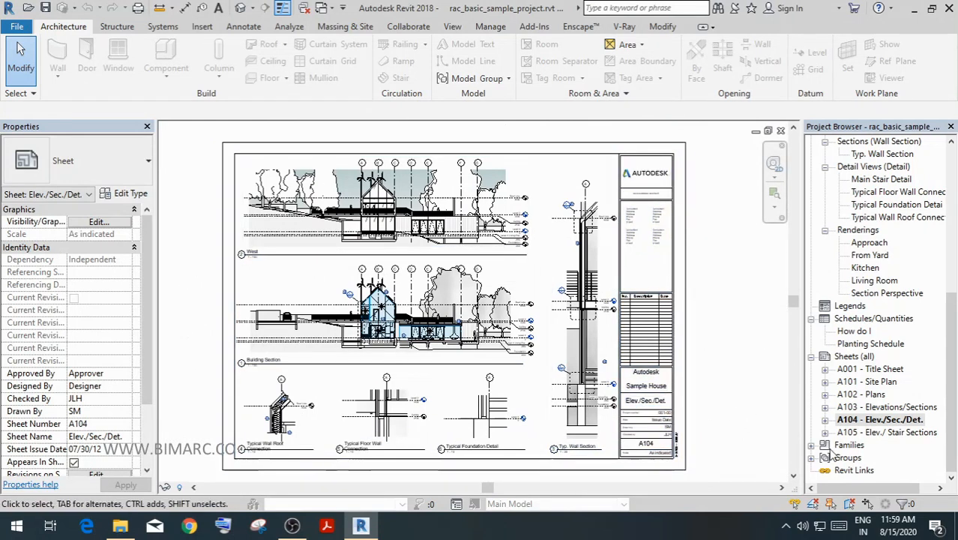
double_click(871, 434)
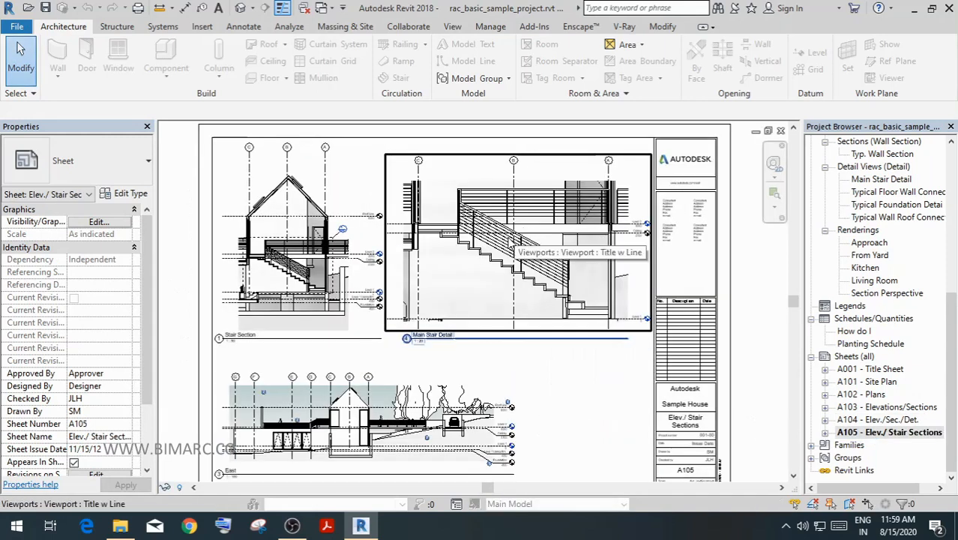
scroll(513, 244, "down", 2)
middle_click_drag(546, 308, 485, 305)
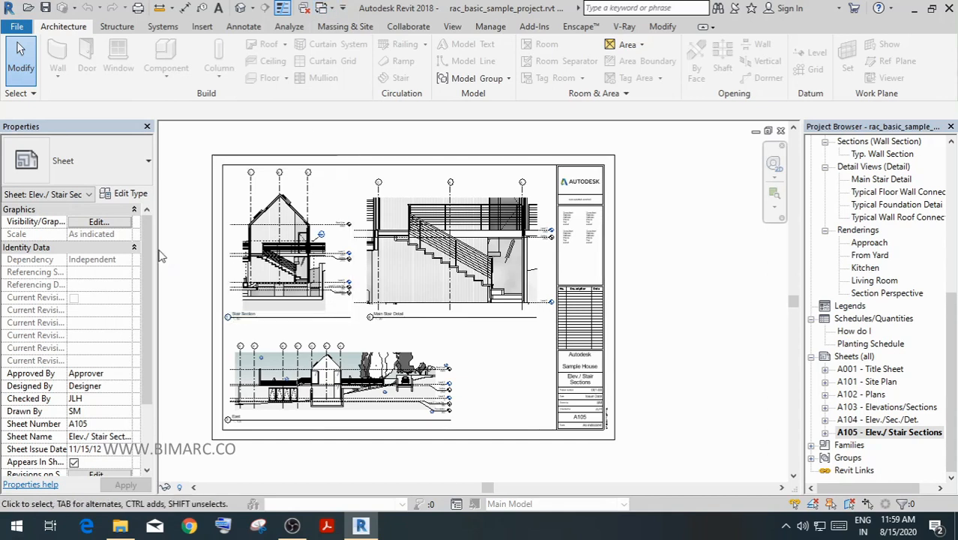
- Create a new project based on the Architectural Template
left_click(17, 27)
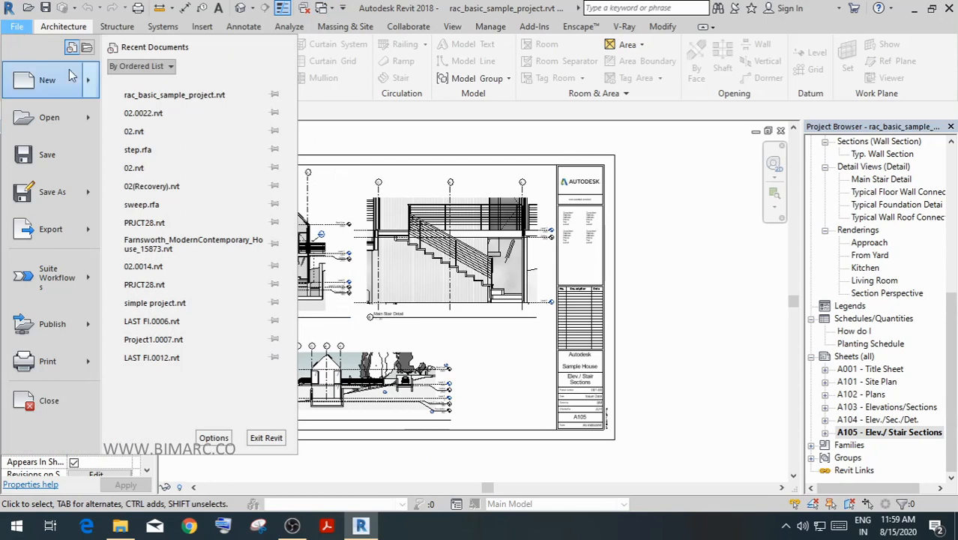
mouse_move(91, 88)
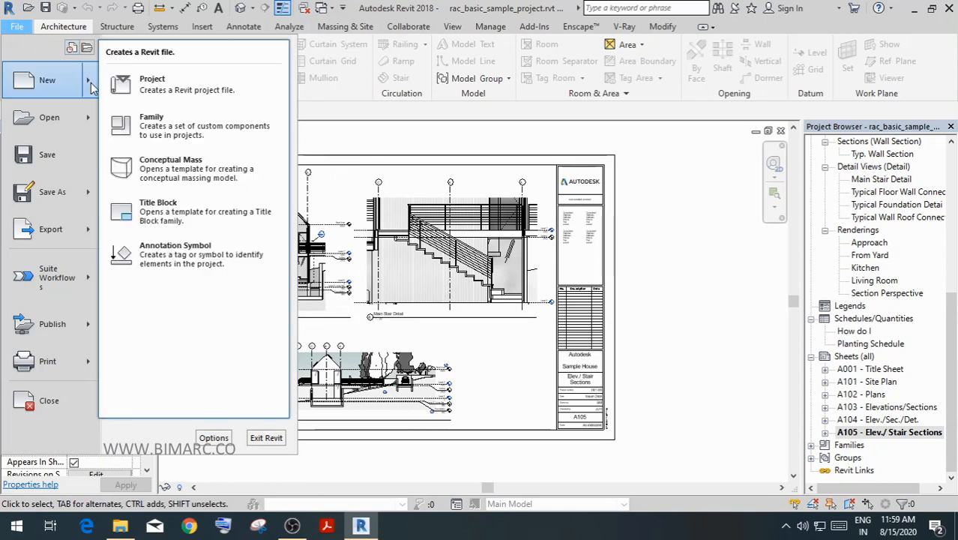
left_click(150, 88)
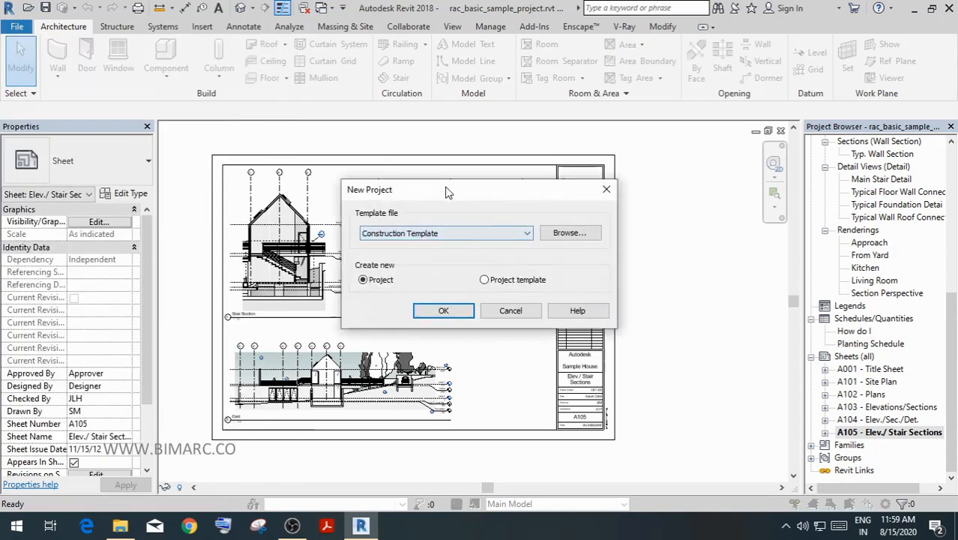
left_click_drag(446, 191, 267, 133)
left_click(225, 179)
left_click(227, 180)
left_click(226, 180)
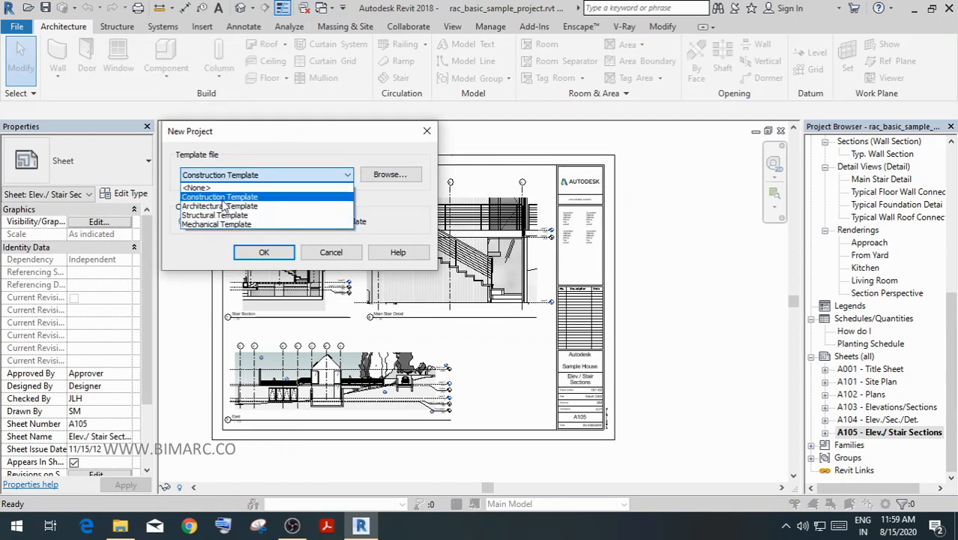
left_click(222, 207)
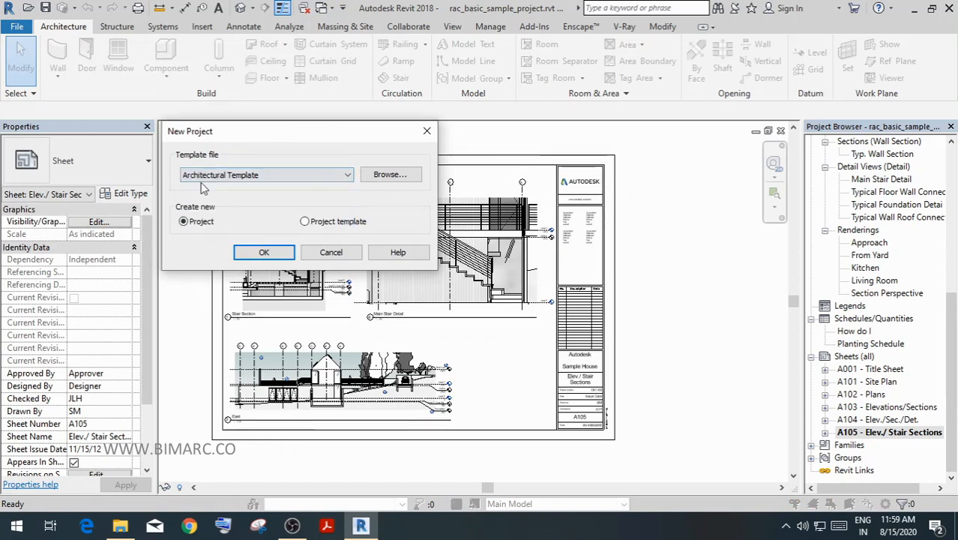
left_click(264, 253)
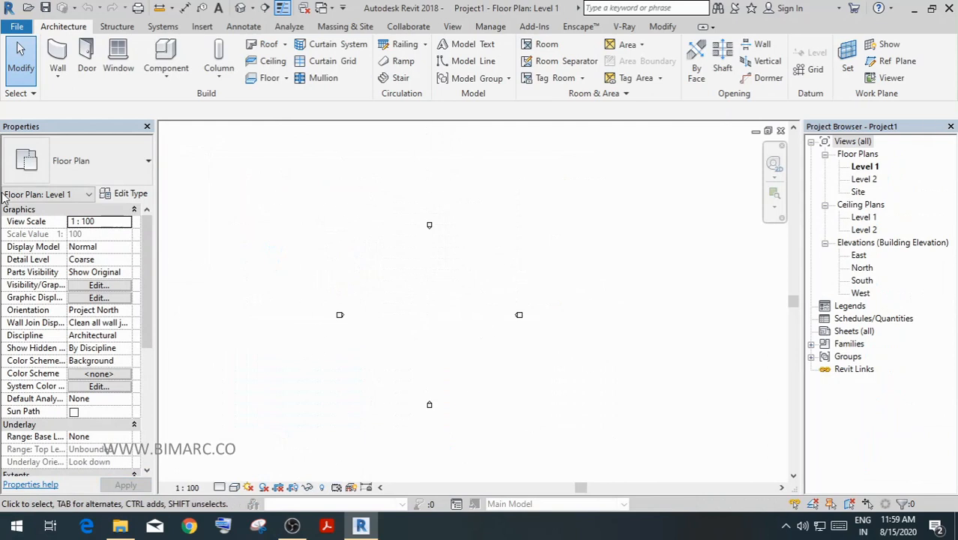
- Draw a rectangle of Generic - 200mm walls about 27000 by 22000 mm between the elevation markers on Level 1
left_click(59, 54)
left_click(576, 46)
scroll(372, 321, "up", 3)
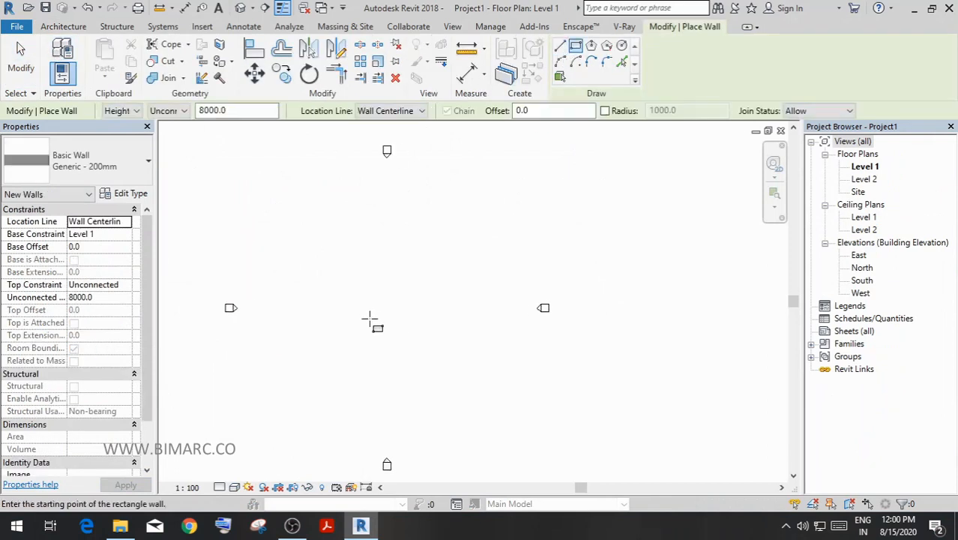
left_click(493, 355)
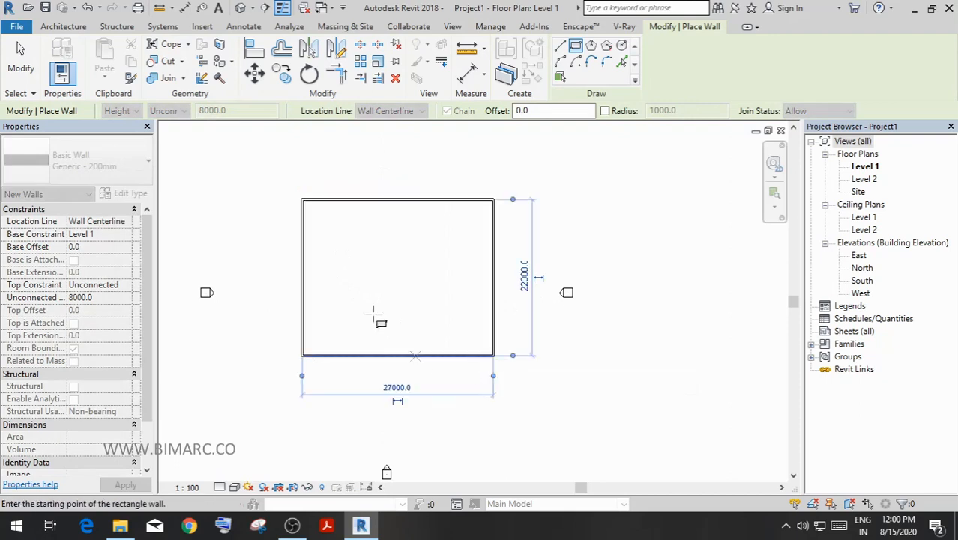
right_click(392, 260)
left_click(411, 269)
right_click(390, 260)
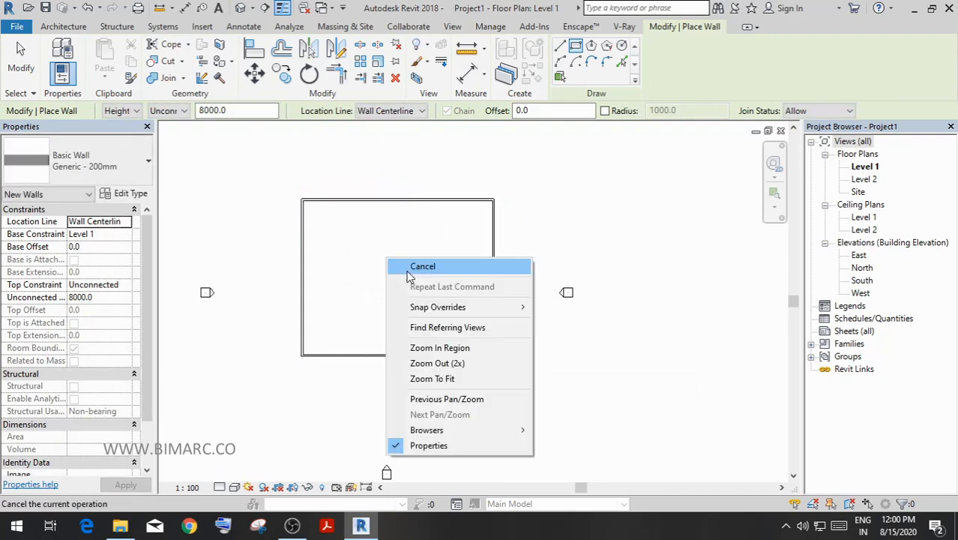
left_click(411, 268)
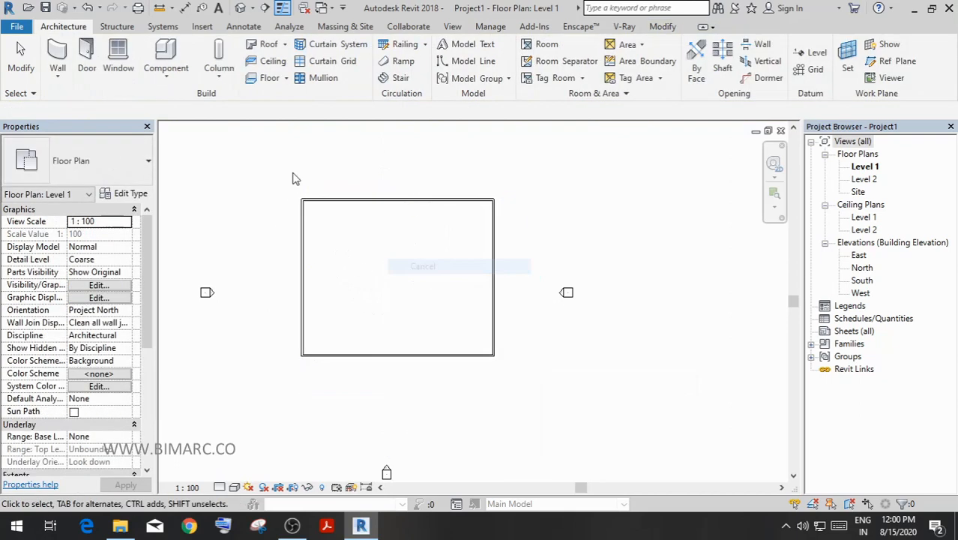
- Examine the four walls in the default 3D view
left_click(240, 8)
middle_click_drag(466, 330, 438, 306, "shift")
scroll(418, 342, "down", 3)
scroll(415, 336, "down", 3)
middle_click_drag(443, 348, 439, 328)
scroll(416, 243, "up", 4)
scroll(373, 309, "up", 3)
middle_click_drag(437, 294, 423, 279)
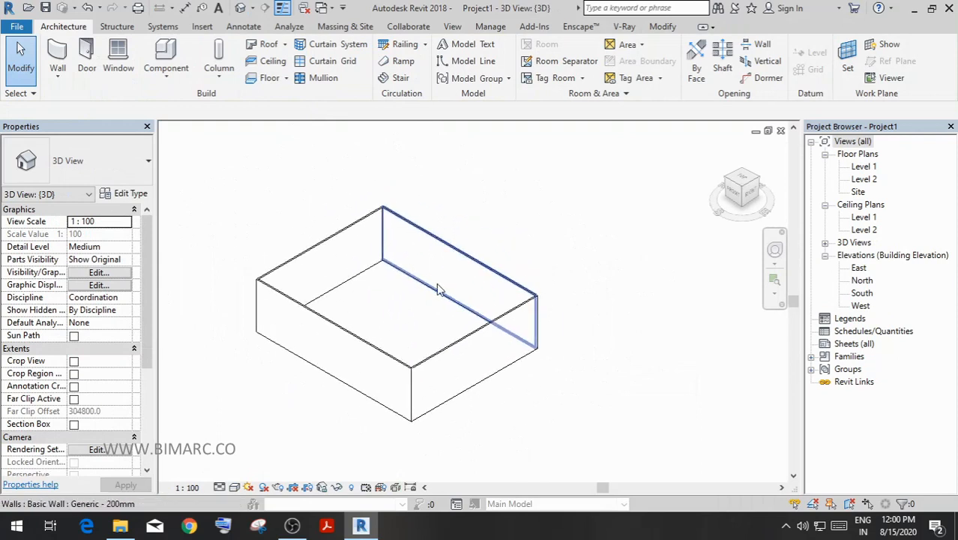
- On the Level 1 plan, place M_Single-Flush doors at the middle of the south wall and near the west end of the north wall
double_click(866, 167)
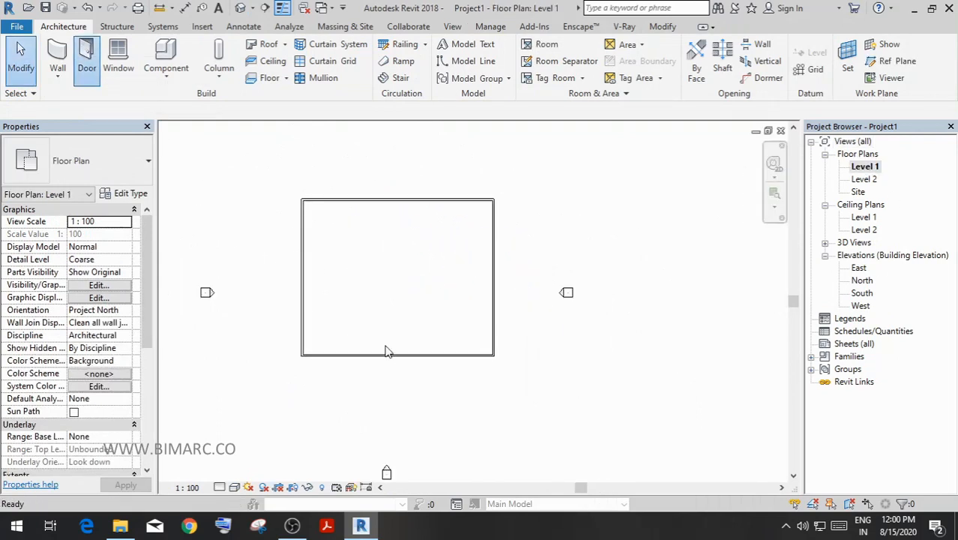
scroll(376, 350, "up", 2)
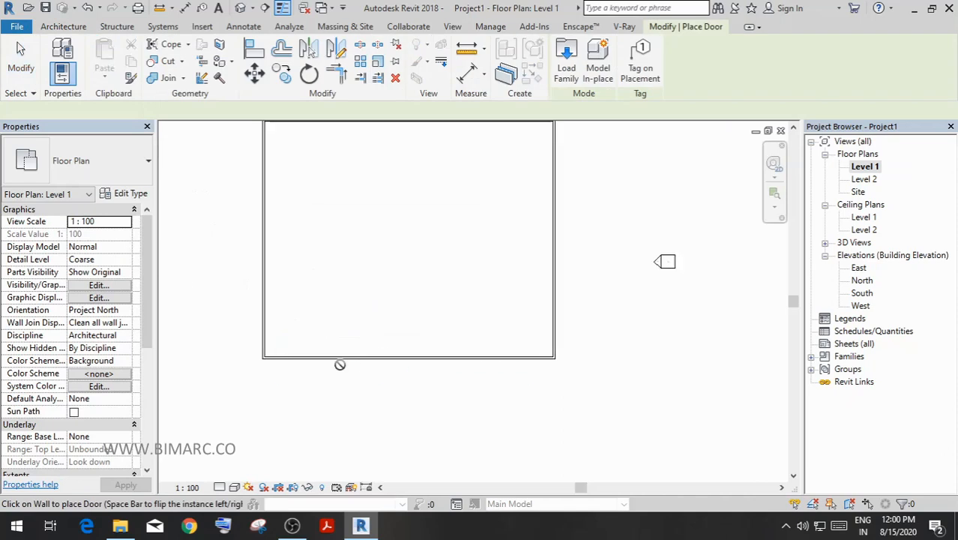
left_click(407, 360)
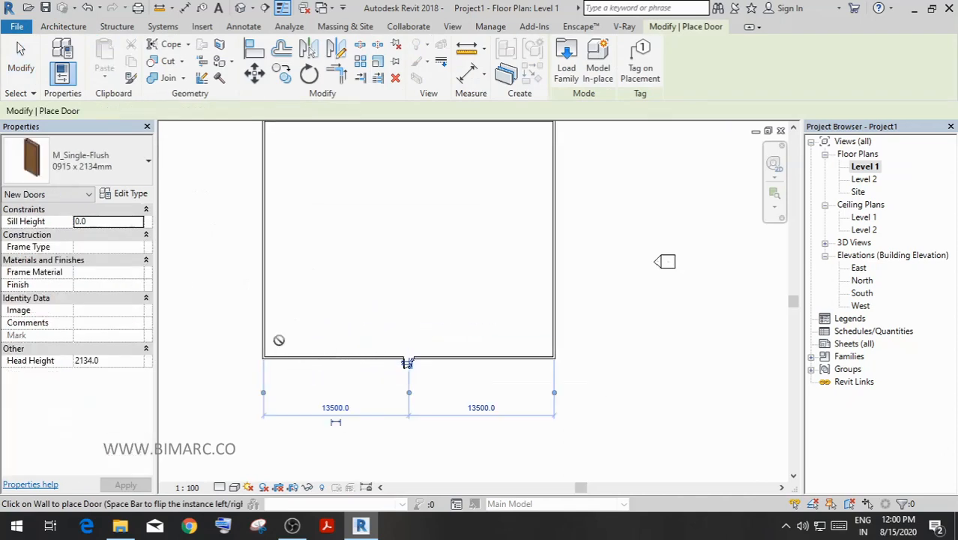
middle_click_drag(354, 219, 351, 282)
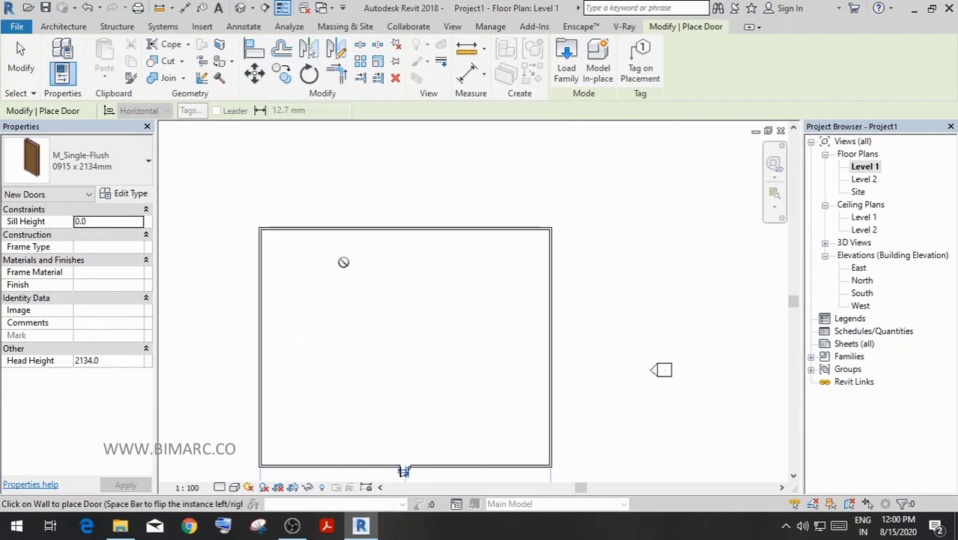
scroll(306, 233, "down", 2)
right_click(330, 172)
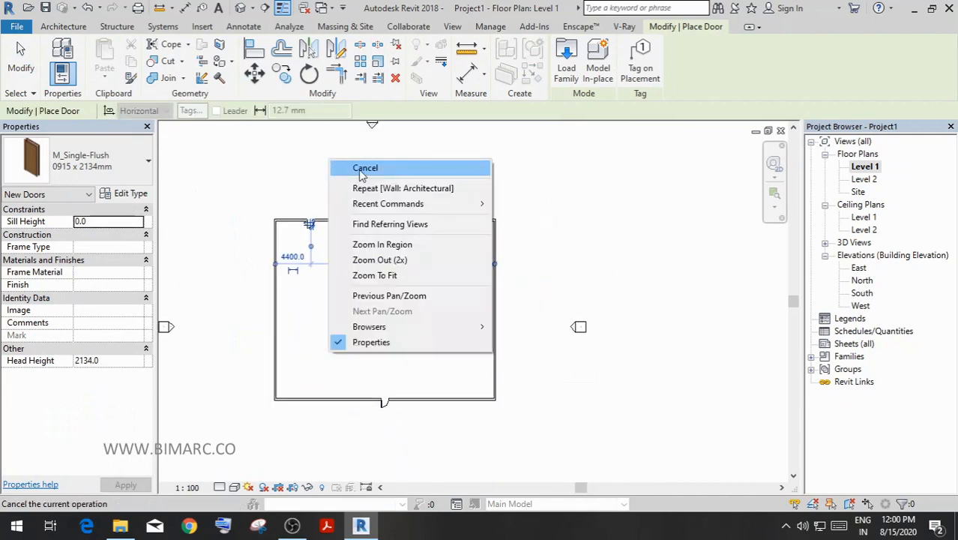
left_click(340, 180)
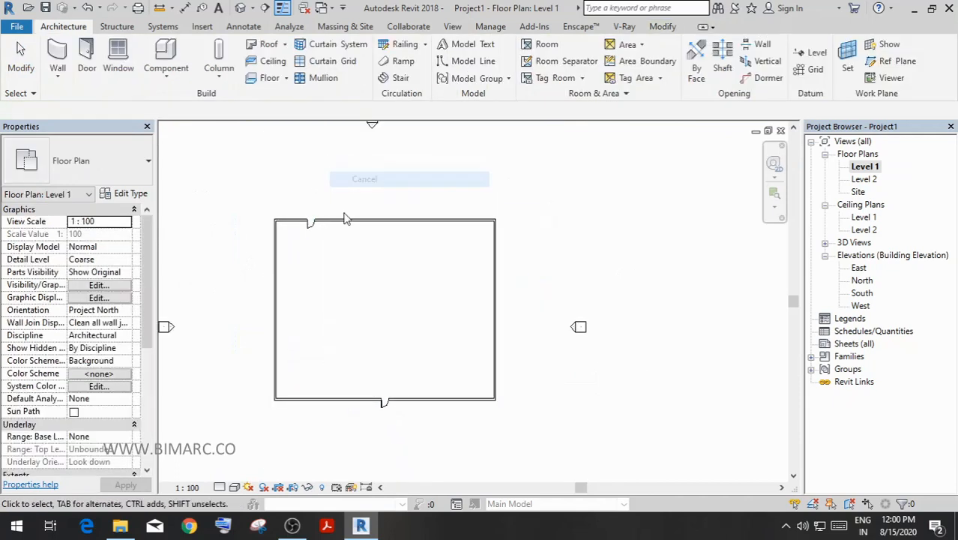
- Change the 3D view's visual style to show surface materials and inspect the south wall's door
left_click(240, 7)
middle_click_drag(357, 364, 381, 346)
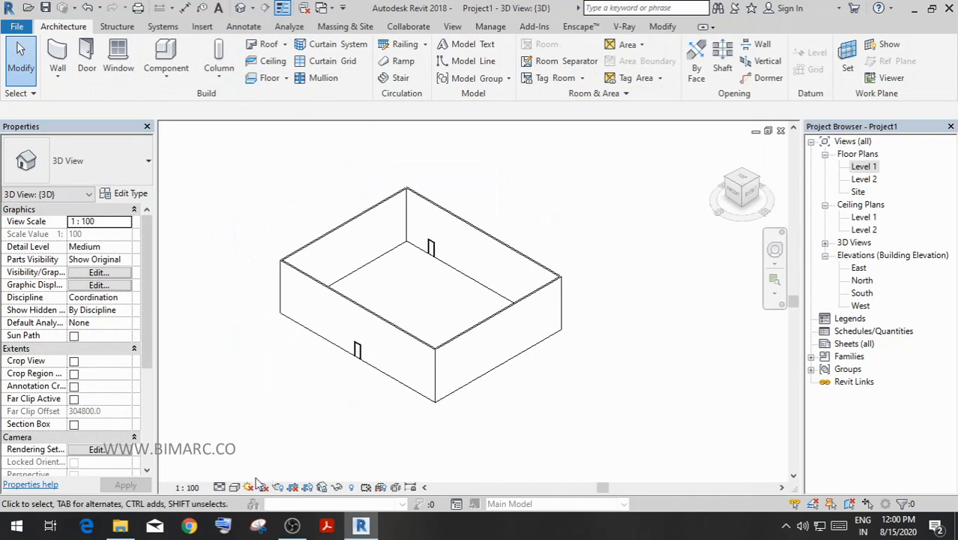
left_click(235, 488)
left_click(259, 455)
scroll(367, 340, "up", 6)
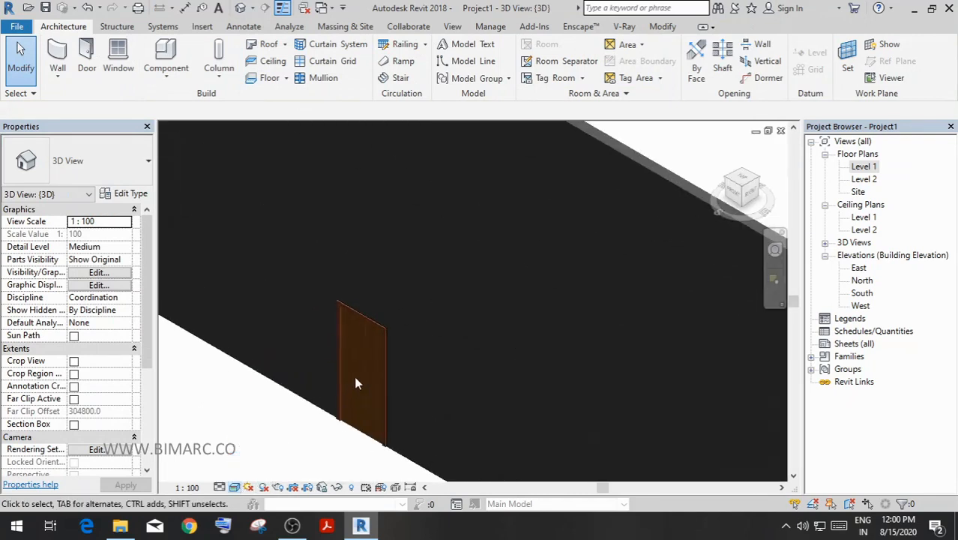
scroll(345, 357, "down", 10)
- On the Level 1 plan, place M_Fixed 0406 x 0610mm windows: two in the south wall and three in the east wall
left_click(864, 166)
double_click(867, 167)
left_click(119, 54)
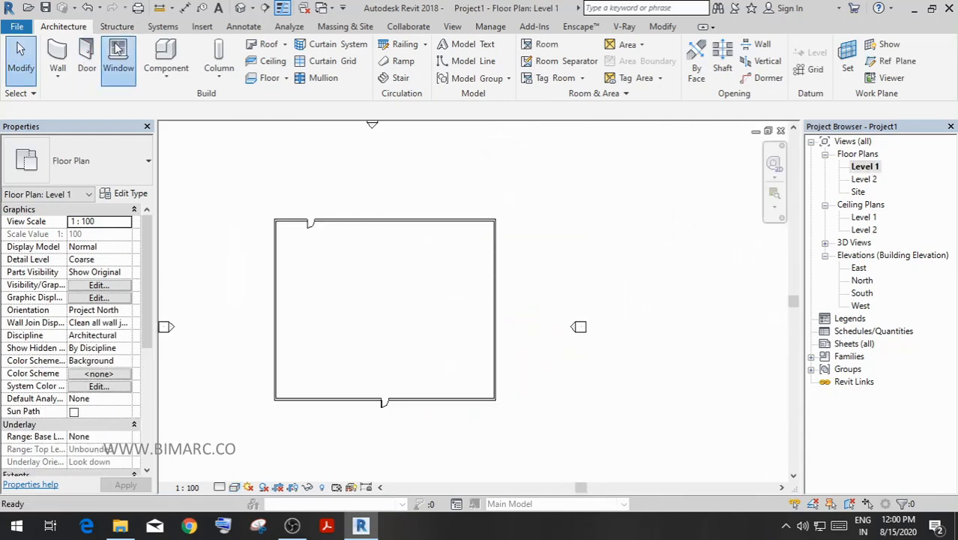
scroll(315, 418, "up", 3)
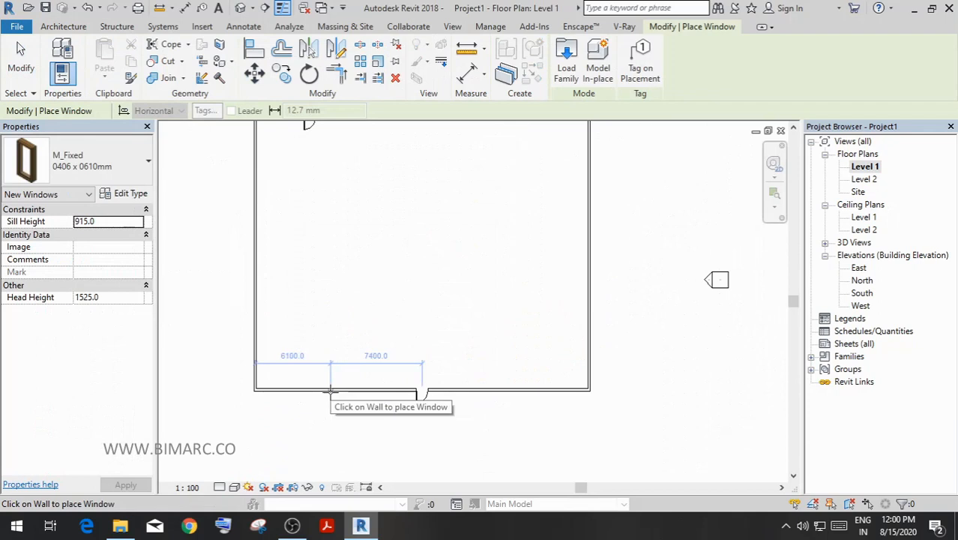
middle_click_drag(527, 315, 517, 392)
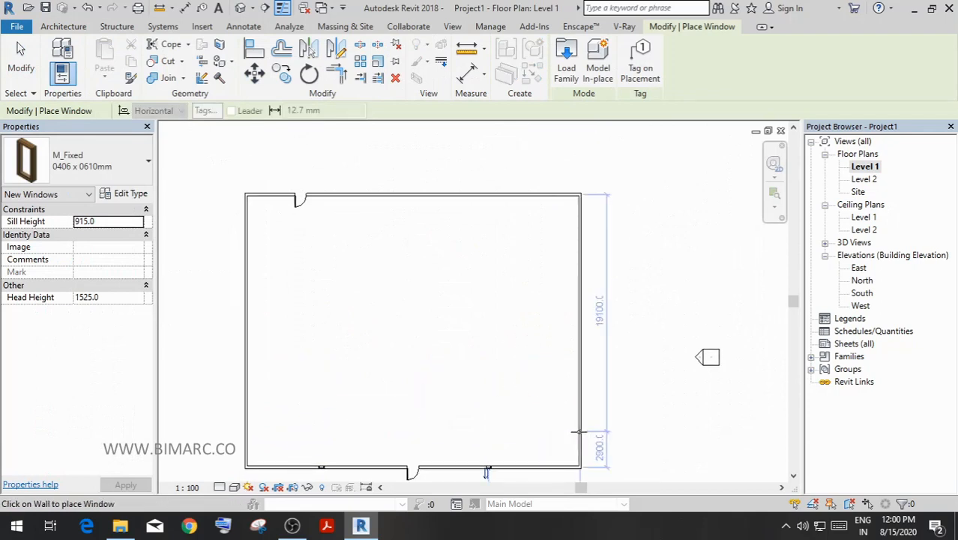
left_click(583, 369)
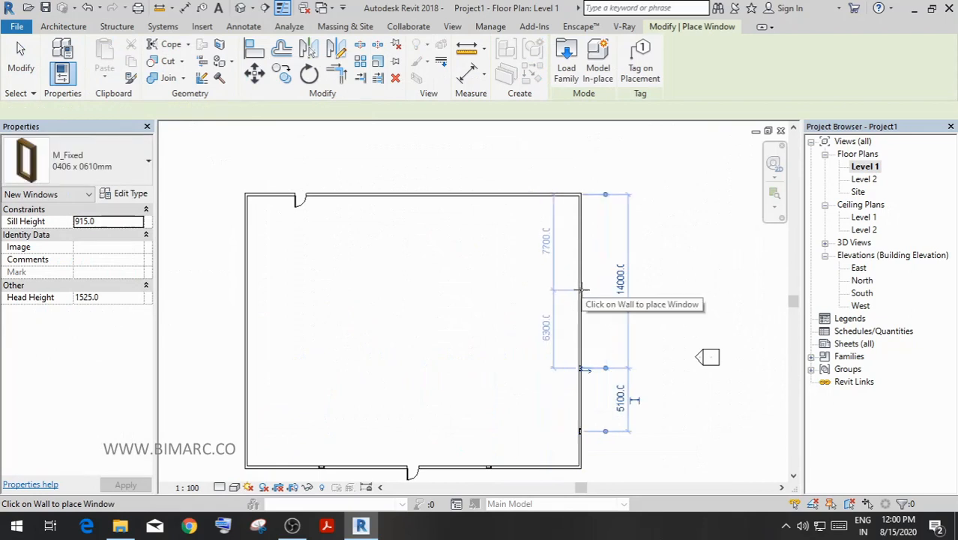
left_click(583, 290)
- Add four M_Fixed 0406 x 0610mm windows to the north wall and three to the west wall
left_click(531, 194)
left_click(453, 194)
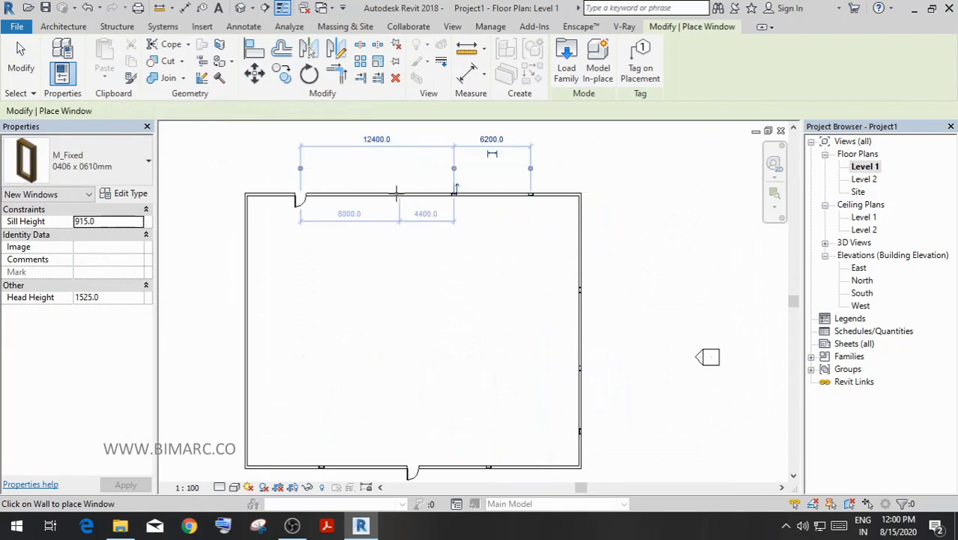
left_click(369, 195)
left_click(273, 195)
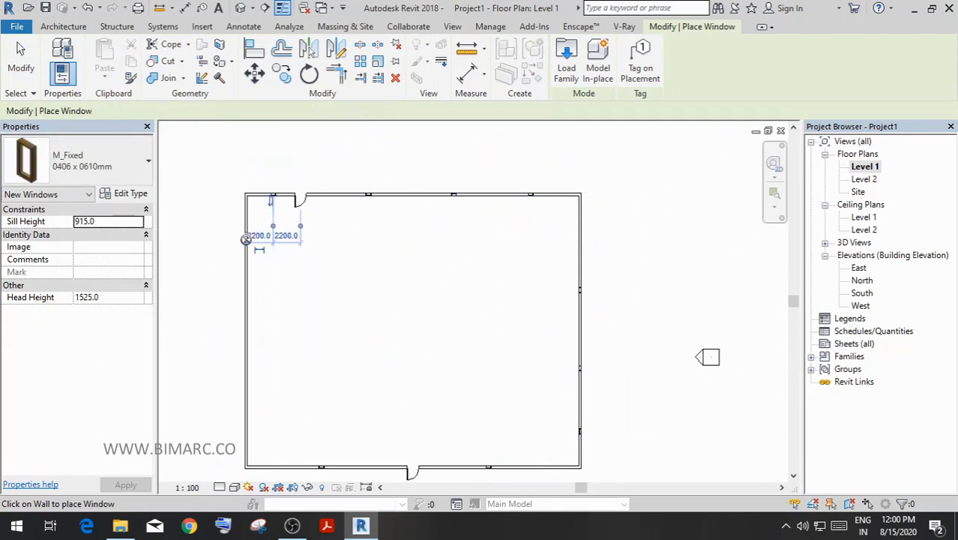
left_click(247, 414)
right_click(312, 336)
left_click(359, 153)
right_click(349, 273)
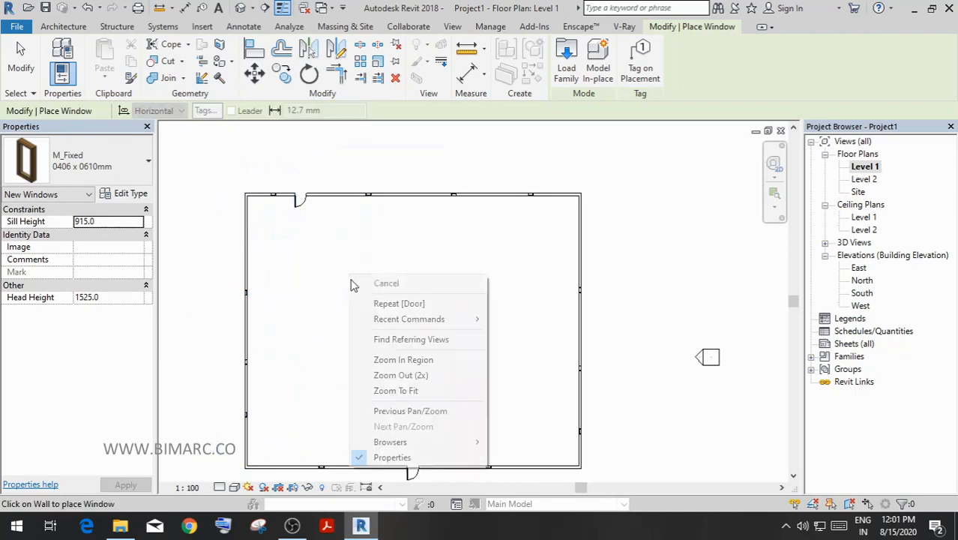
left_click(375, 282)
- Inspect the placed windows and doors in the 3D view, including the south wall
left_click(240, 8)
scroll(405, 366, "up", 5)
scroll(381, 358, "up", 8)
scroll(403, 354, "down", 3)
scroll(376, 355, "down", 1)
middle_click_drag(255, 315, 543, 407)
scroll(447, 360, "up", 3)
scroll(410, 284, "down", 5)
middle_click_drag(369, 235, 328, 337)
scroll(328, 336, "down", 2)
left_click(334, 330)
left_click(248, 214)
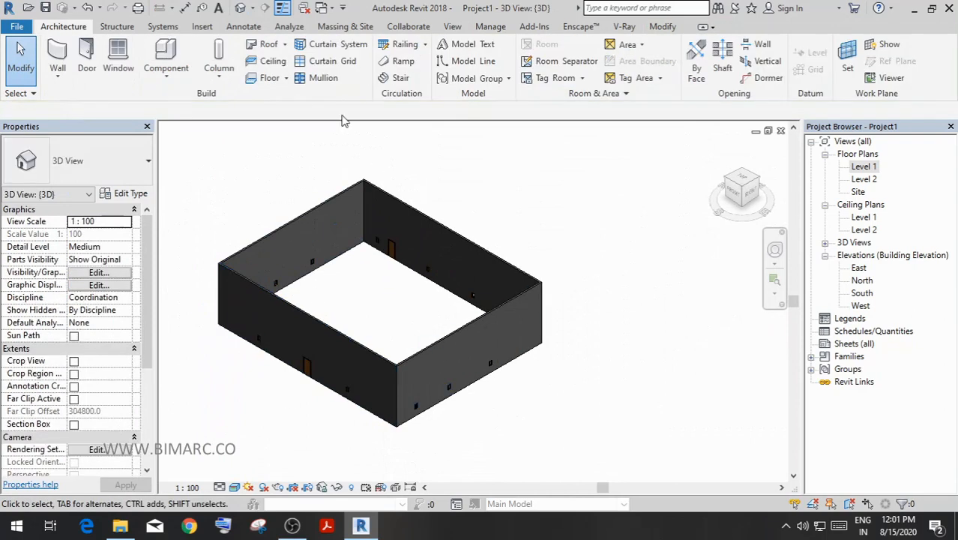
left_click(306, 326)
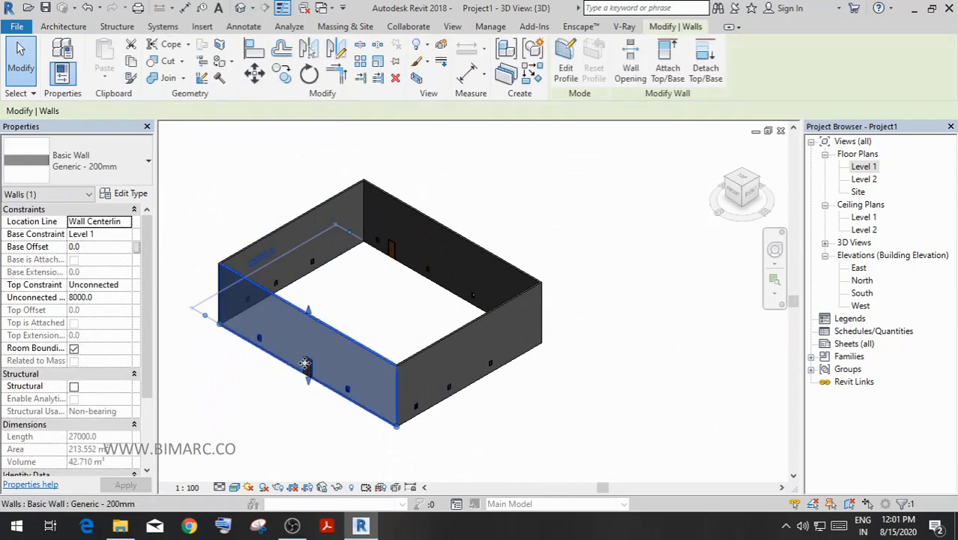
left_click(233, 156)
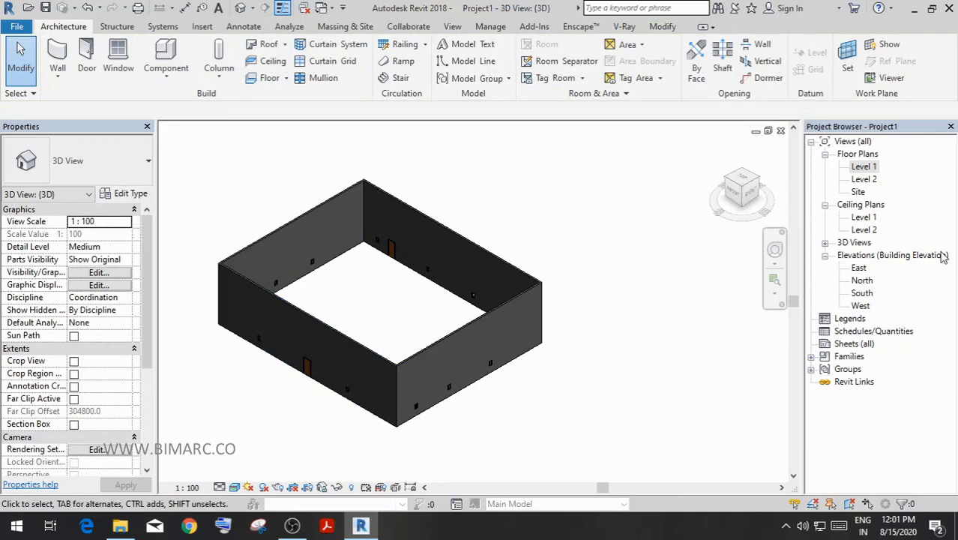
- From the Level 1 plan, create a Generic Roof - 300mm on Level 2 with a rectangular footprint overhanging all walls, and attach the walls
double_click(864, 167)
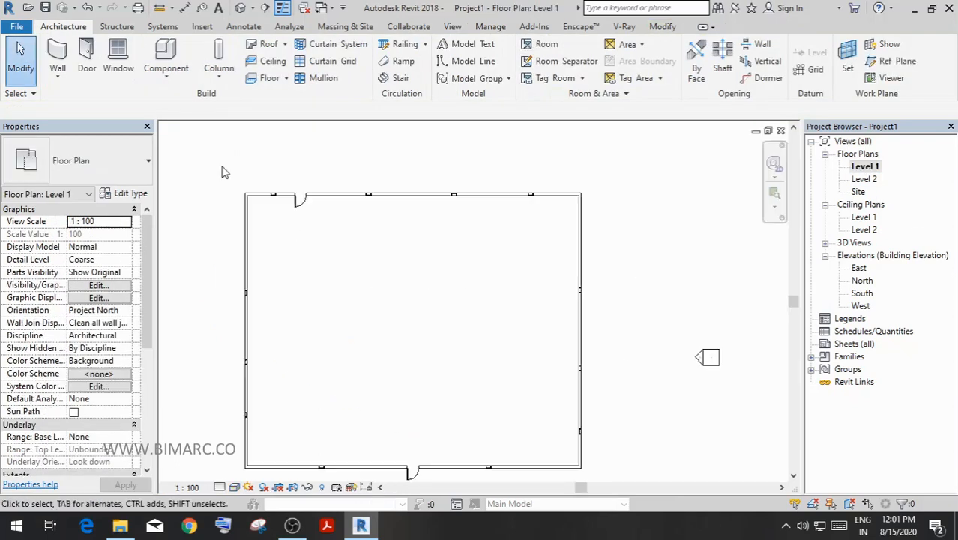
left_click(268, 45)
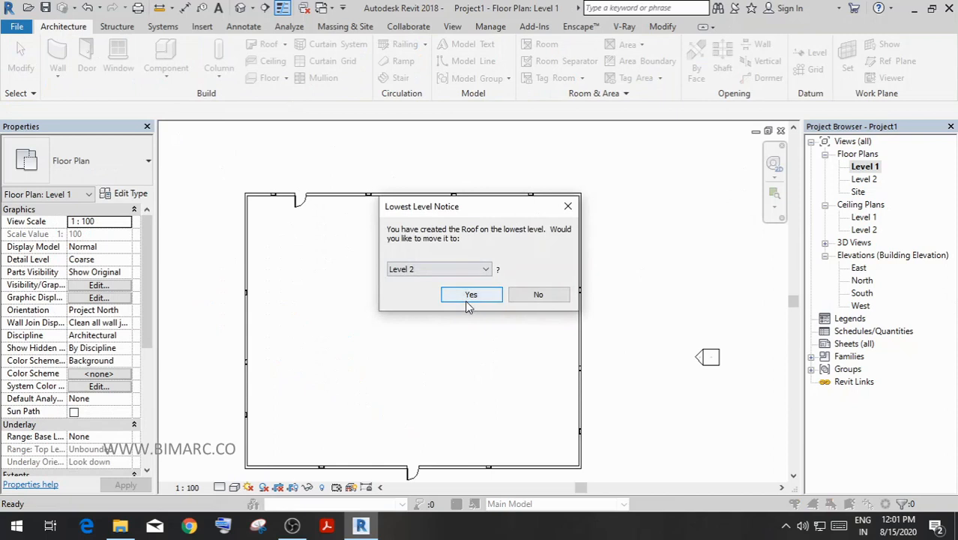
left_click(468, 299)
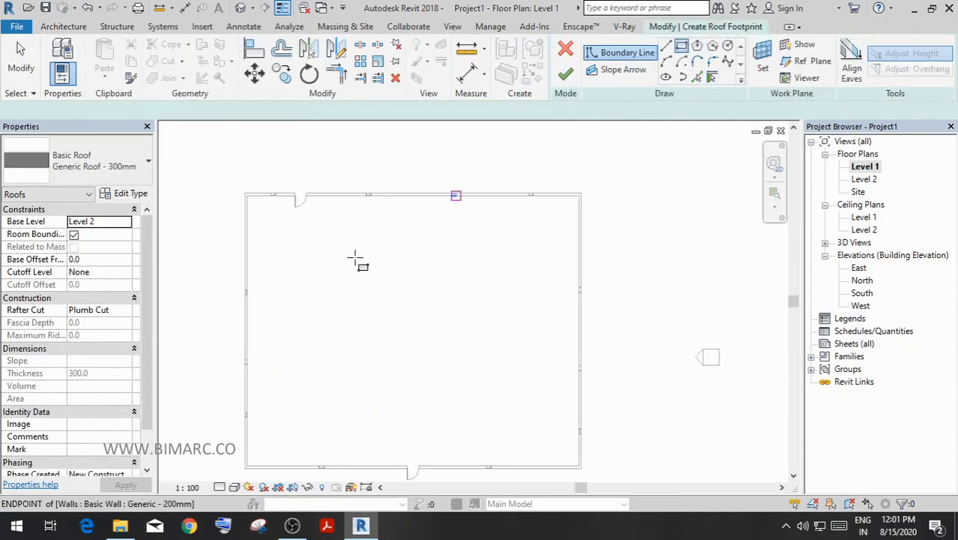
left_click(201, 156)
scroll(524, 383, "down", 1)
middle_click_drag(524, 379, 483, 284)
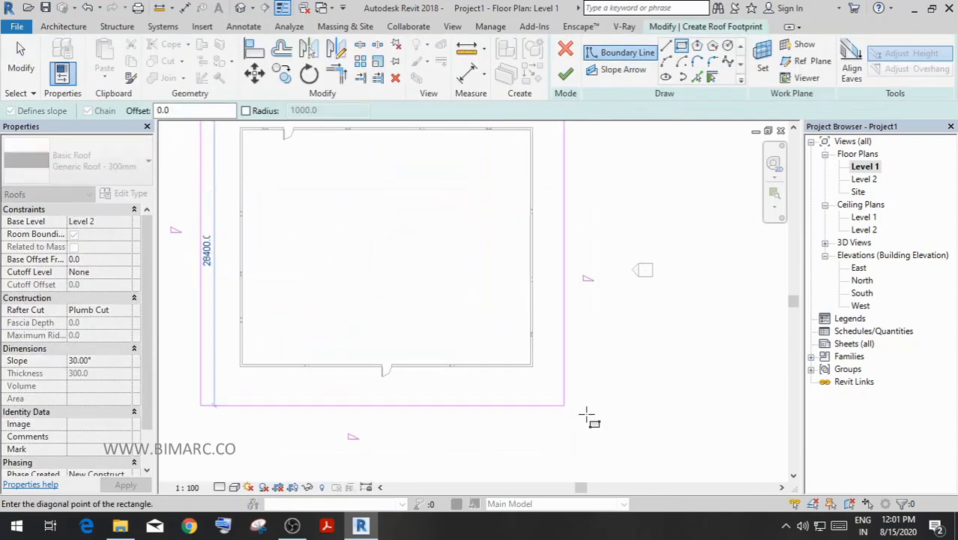
left_click(579, 407)
left_click(565, 73)
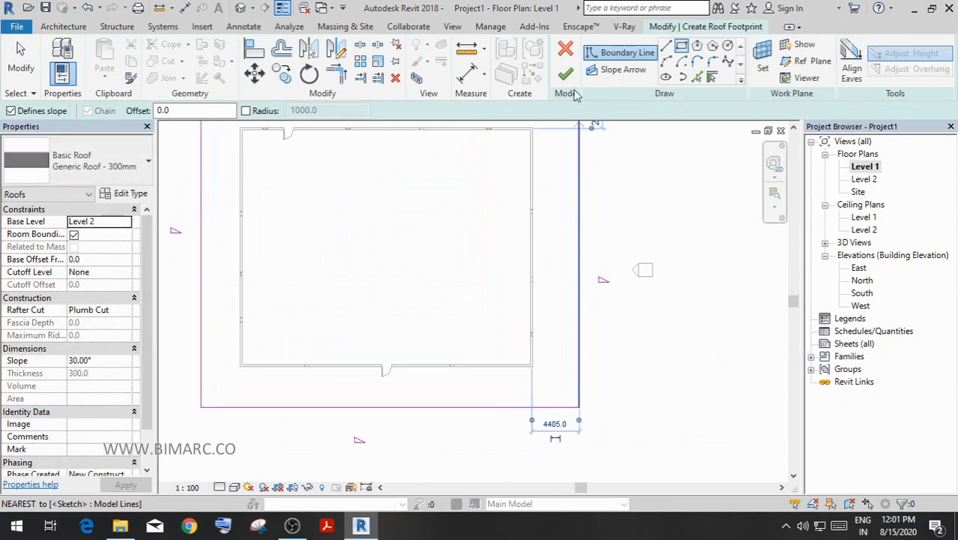
left_click(518, 270)
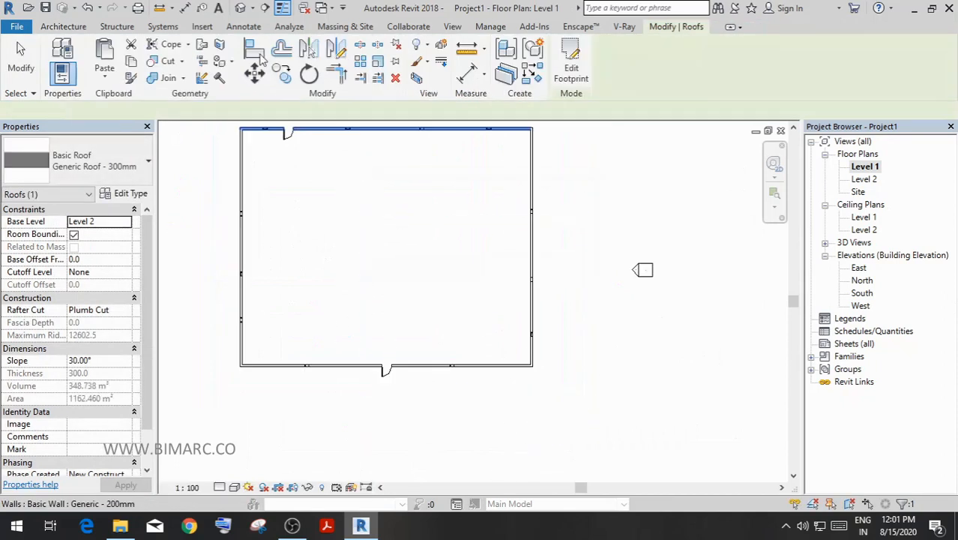
- Examine the new roof over the building in the 3D view, from the front and from the southeast corner
left_click(241, 9)
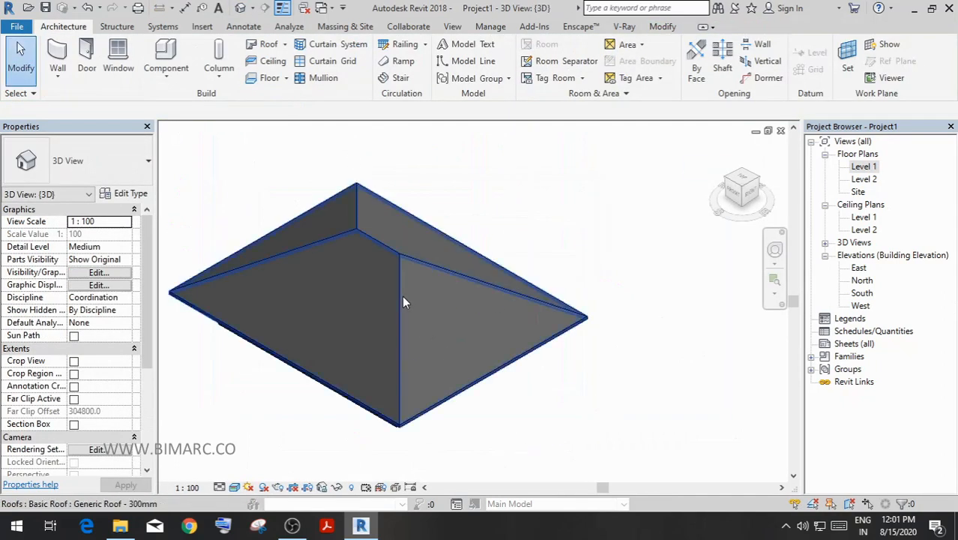
left_click(403, 297)
left_click_drag(741, 187, 787, 153)
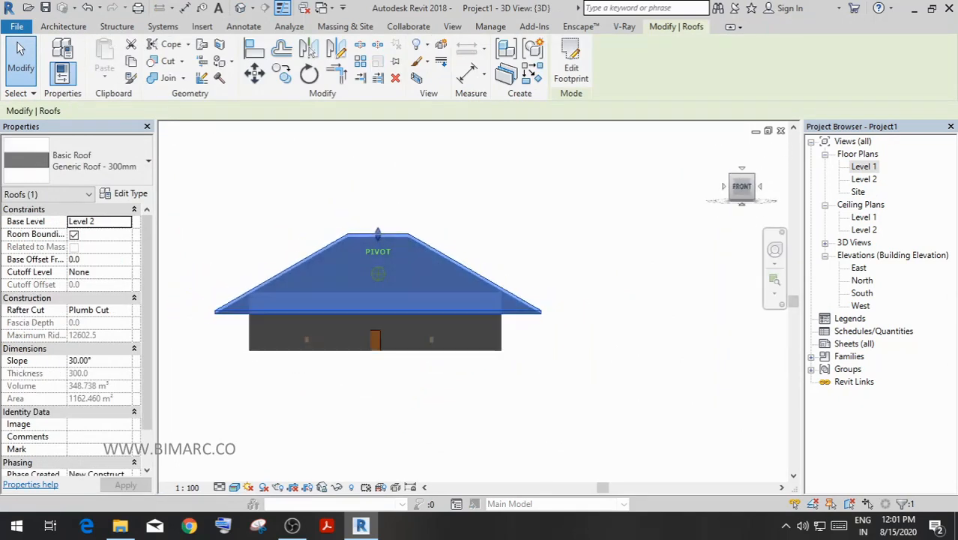
left_click(534, 394)
scroll(324, 333, "up", 2)
middle_click_drag(448, 367, 431, 369)
scroll(432, 368, "down", 1)
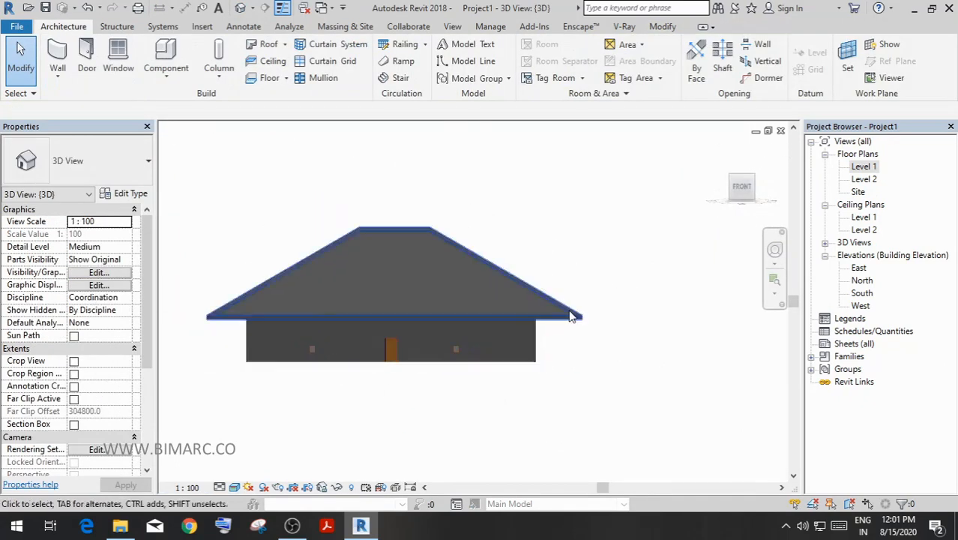
mouse_move(741, 200)
left_mouse_down()
mouse_move(694, 238)
mouse_move(666, 223)
mouse_move(653, 193)
mouse_move(732, 192)
mouse_move(741, 198)
mouse_move(737, 225)
mouse_move(721, 224)
mouse_move(738, 199)
left_mouse_up()
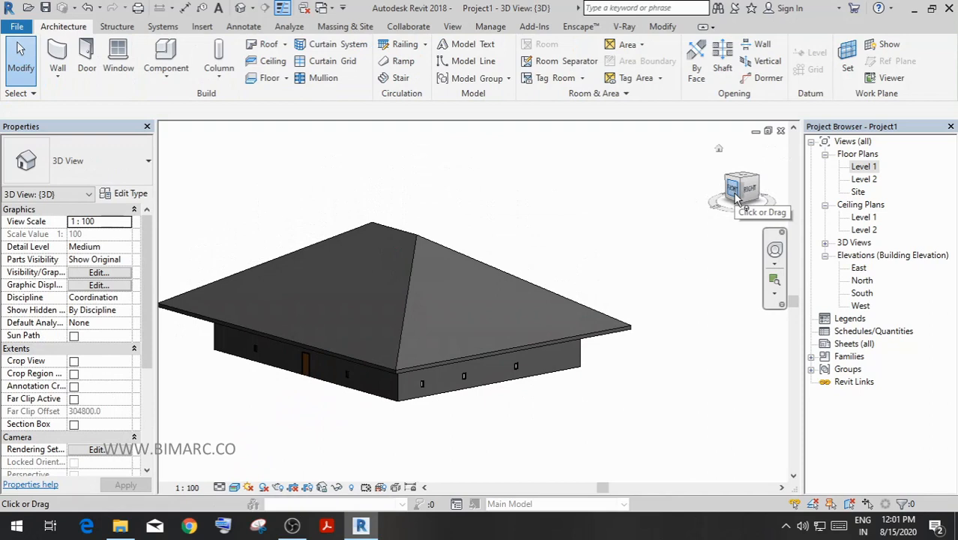
double_click(870, 165)
scroll(453, 318, "down", 2)
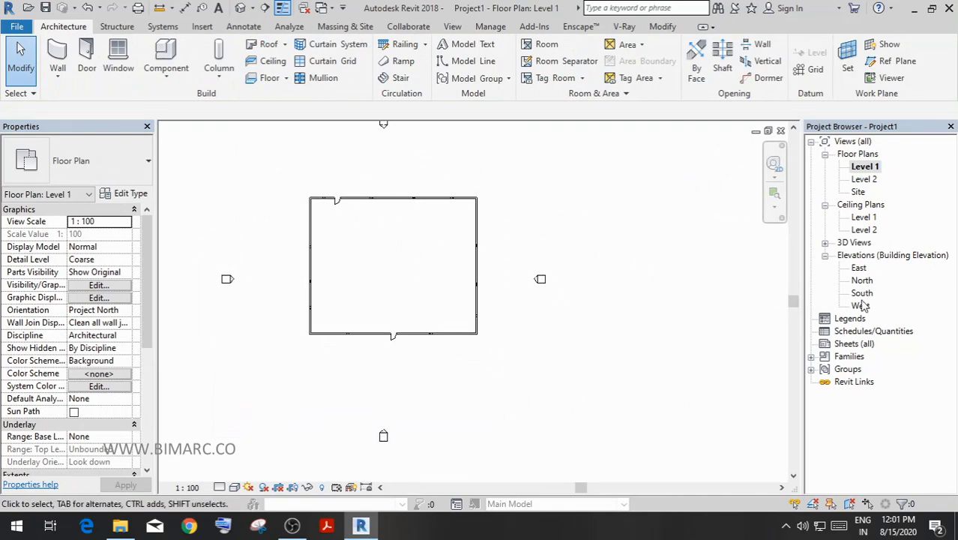
left_click(240, 8)
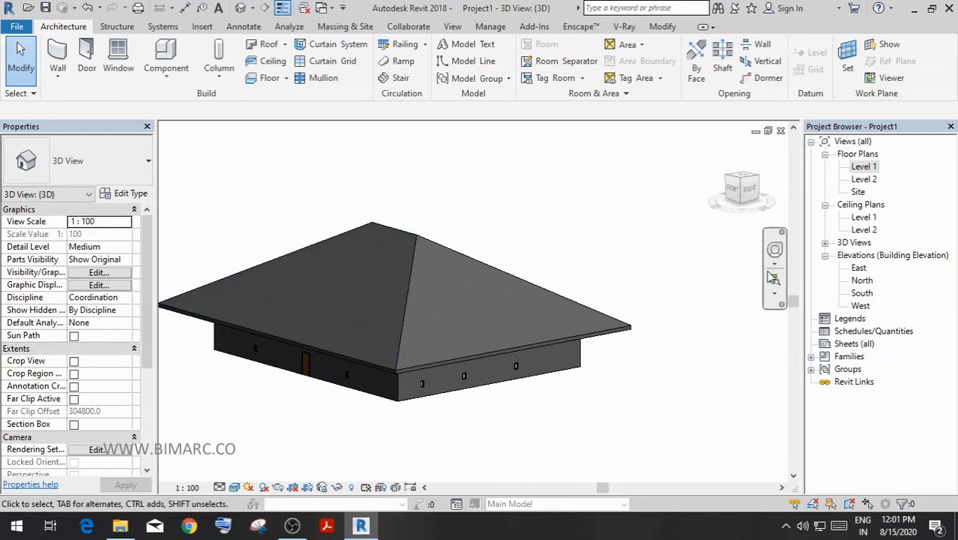
- On the Level 1 plan, place a vertical building section line running north to south through the building, looking east
double_click(870, 166)
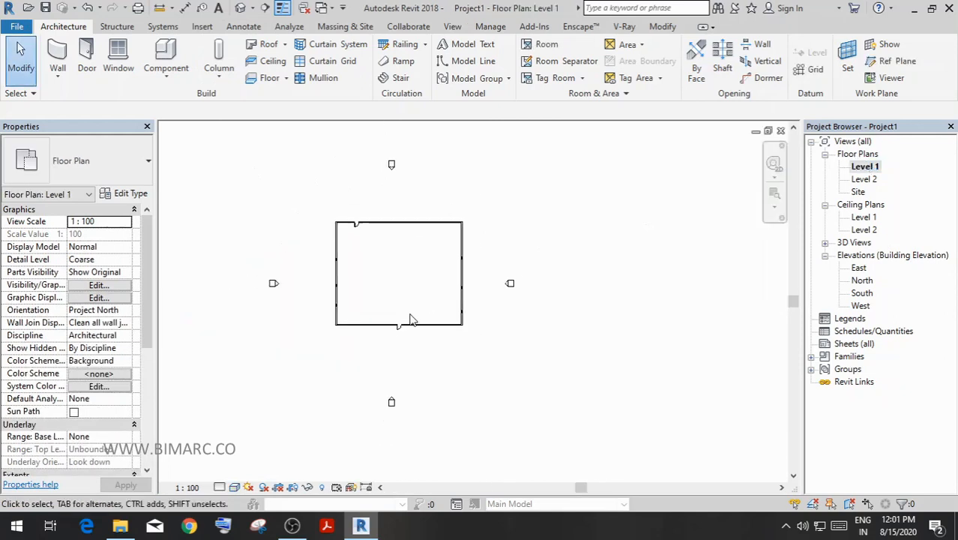
left_click(265, 8)
left_click(373, 194)
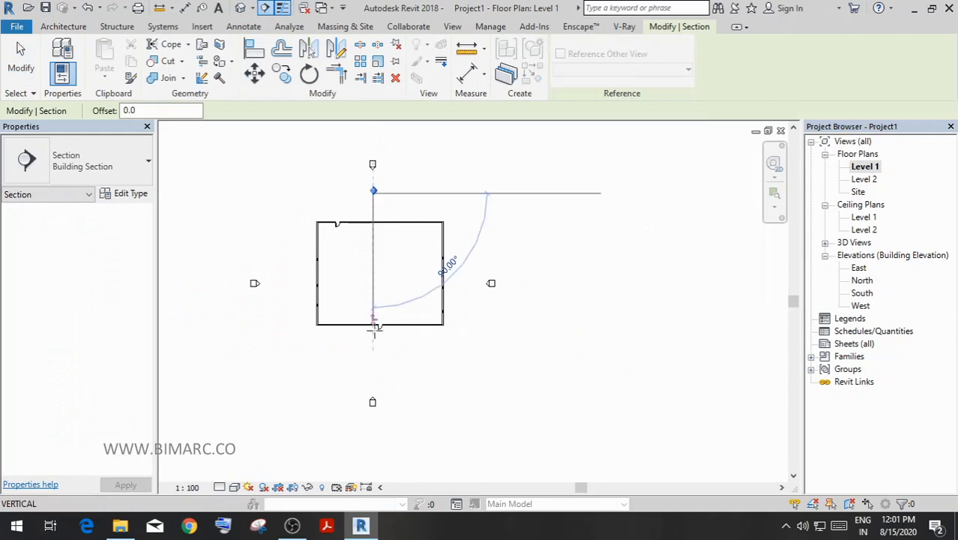
left_click(377, 360)
right_click(478, 143)
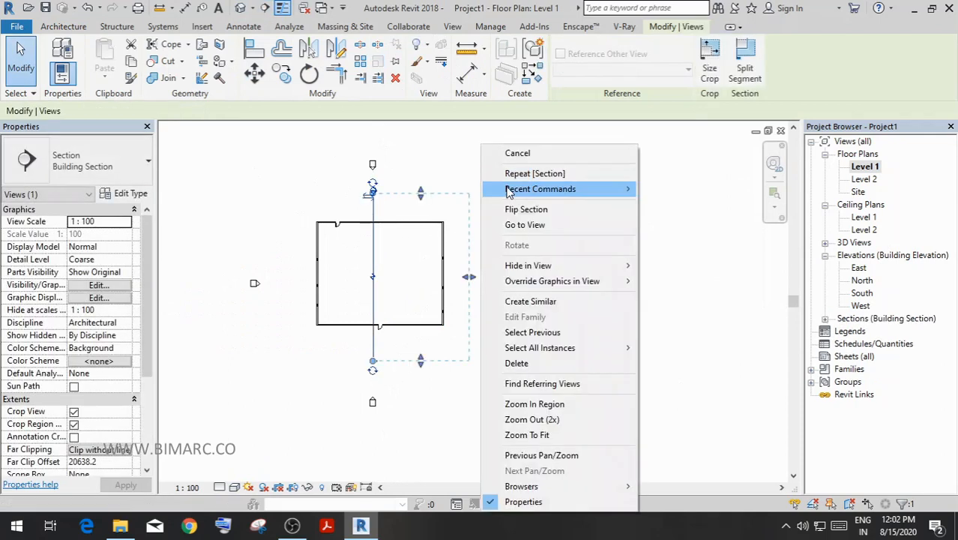
left_click(522, 152)
scroll(474, 242, "up", 1)
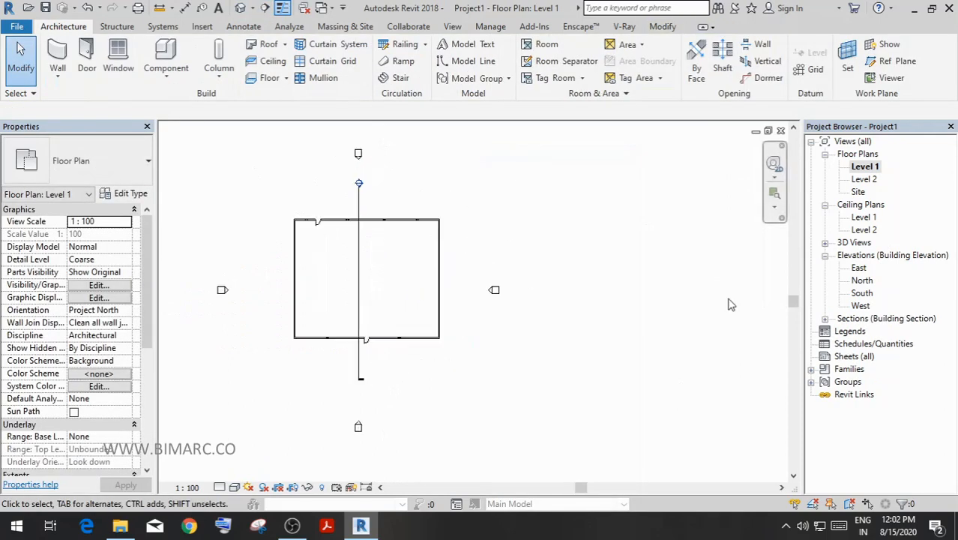
- Open the new building section view and examine the cut through the walls and roof
left_click(825, 319)
double_click(867, 332)
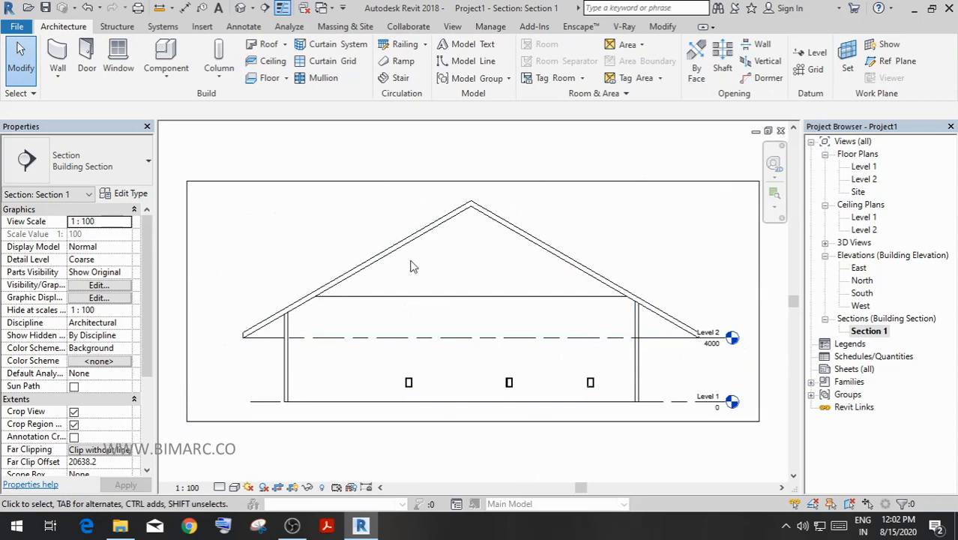
mouse_move(424, 288)
middle_mouse_down()
mouse_move(458, 283)
mouse_move(420, 291)
mouse_move(422, 244)
mouse_move(412, 275)
middle_mouse_up()
- Select the whole building in the 3D view and delete it
left_click(238, 6)
scroll(371, 290, "down", 3)
middle_click_drag(423, 312, 462, 314)
left_click_drag(250, 186, 226, 259)
scroll(375, 331, "up", 2)
scroll(360, 330, "down", 2)
middle_click_drag(397, 352, 595, 428)
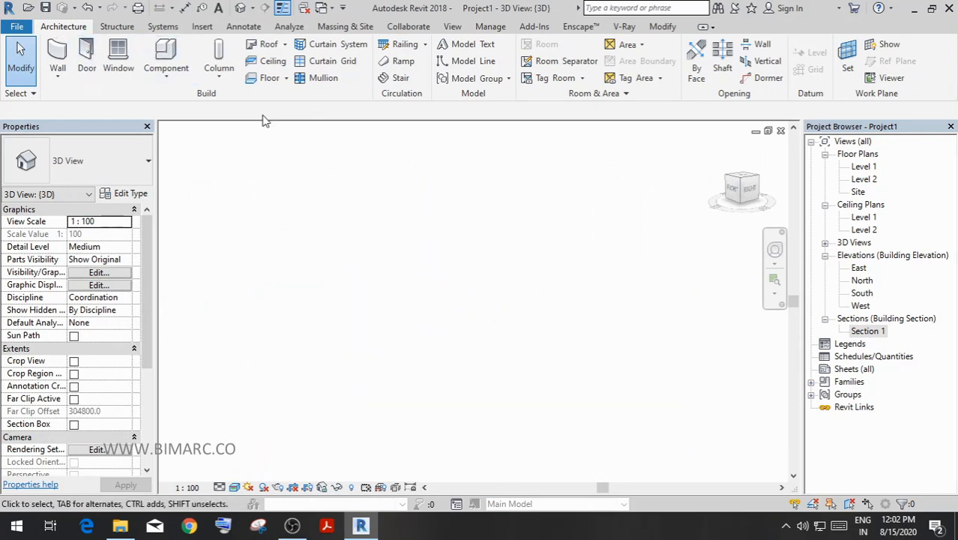
- Delete the building section line from the Level 1 plan
double_click(860, 169)
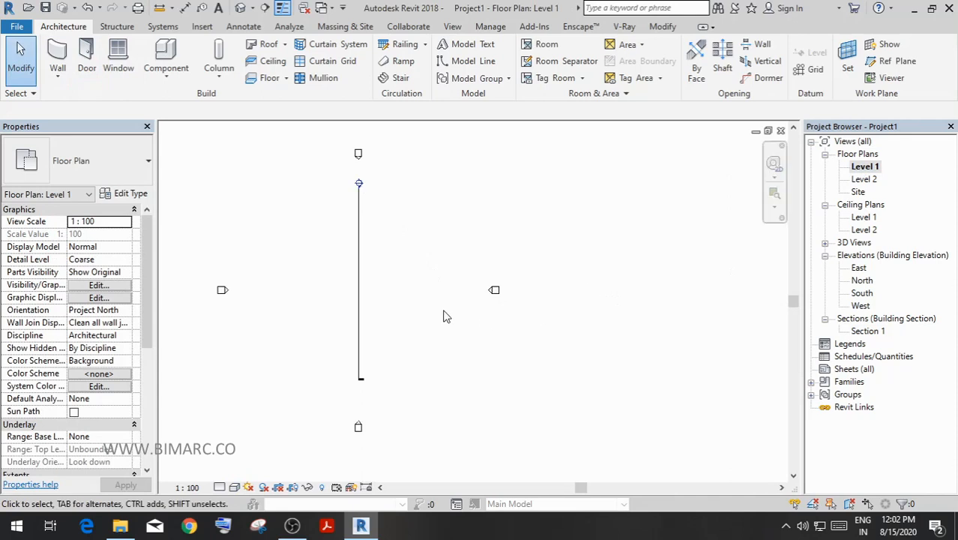
left_click(390, 289)
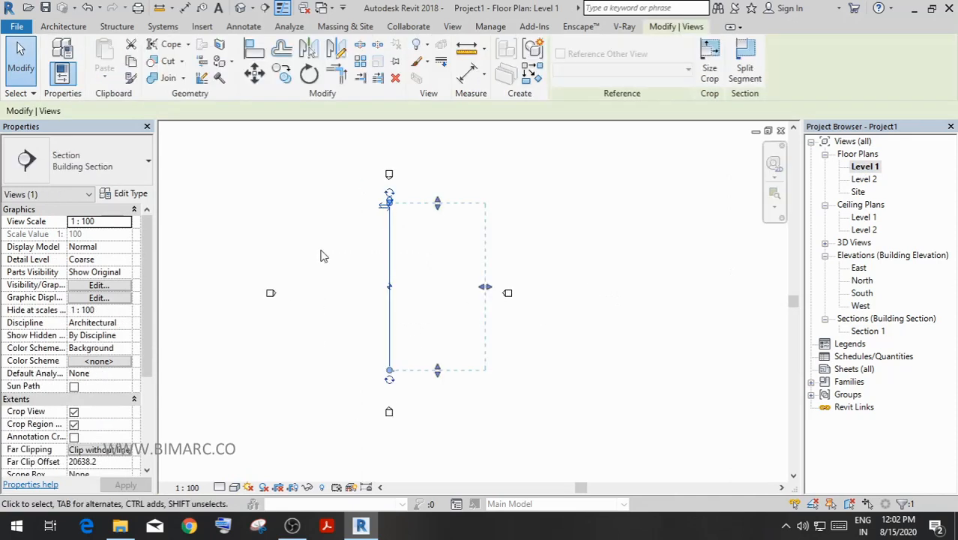
key("Delete")
left_click(527, 310)
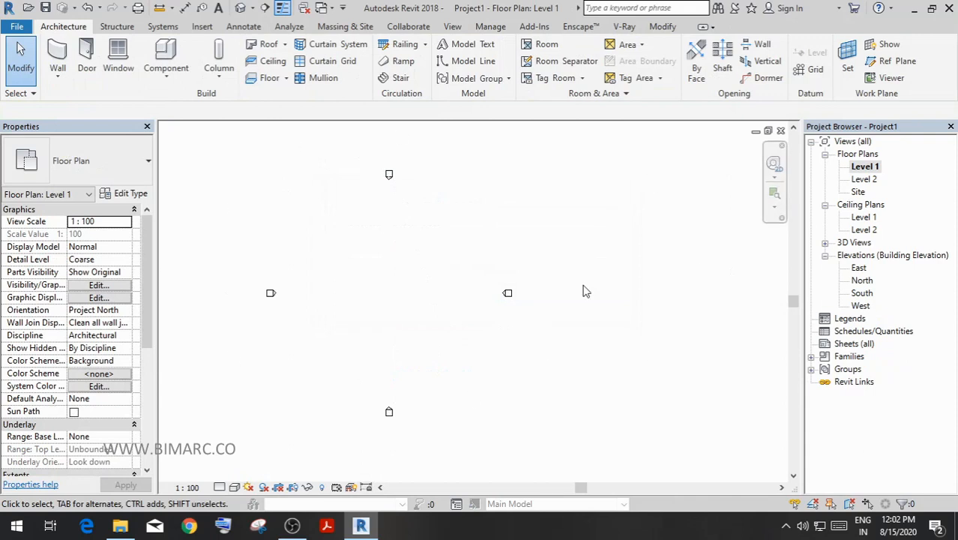
middle_click_drag(327, 240, 351, 235)
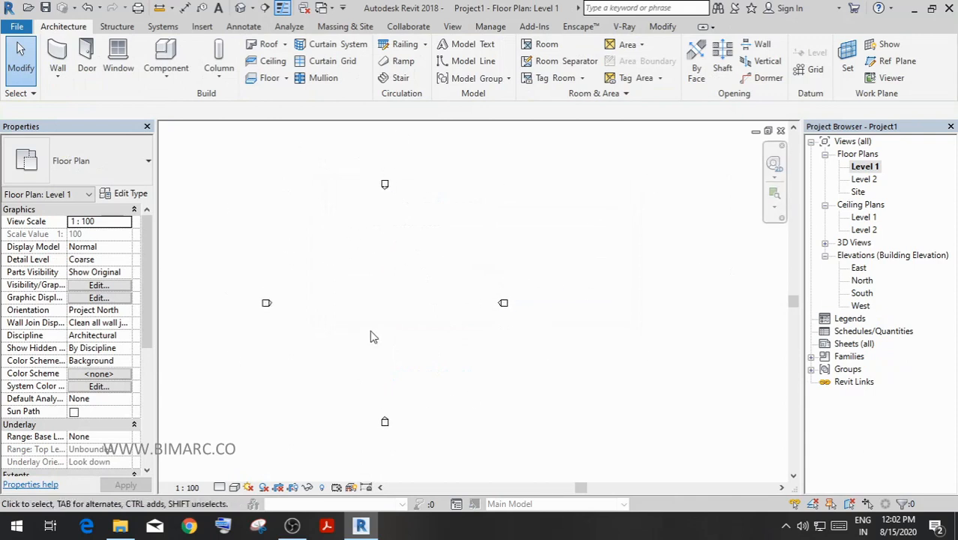
- Undo the deletions and the section line's creation, redoing one step to restore the building without the section
left_click(87, 9)
left_click(87, 9)
left_click(87, 11)
left_click(87, 11)
middle_click_drag(333, 261, 398, 315)
scroll(357, 308, "down", 3)
left_click(114, 9)
scroll(384, 354, "down", 3)
scroll(315, 240, "up", 4)
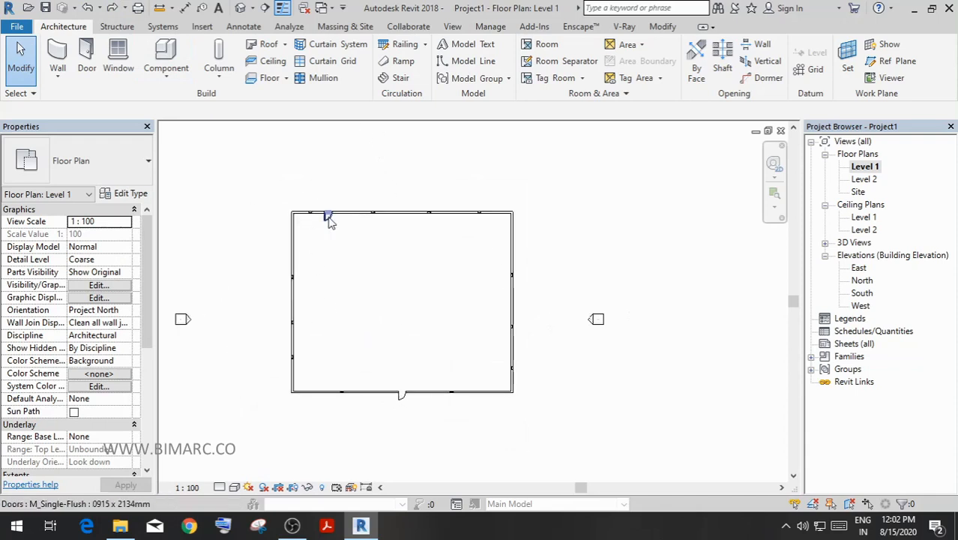
- Inspect the south wall's door and the surrounding wall elements on the Level 1 plan
scroll(345, 255, "down", 3)
middle_click_drag(353, 271, 368, 186)
scroll(375, 270, "up", 5)
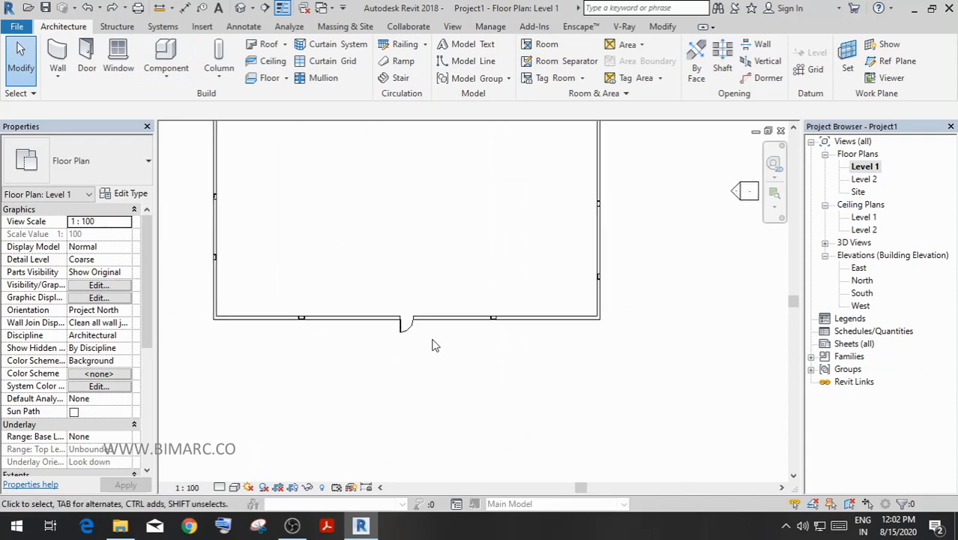
left_click(379, 274)
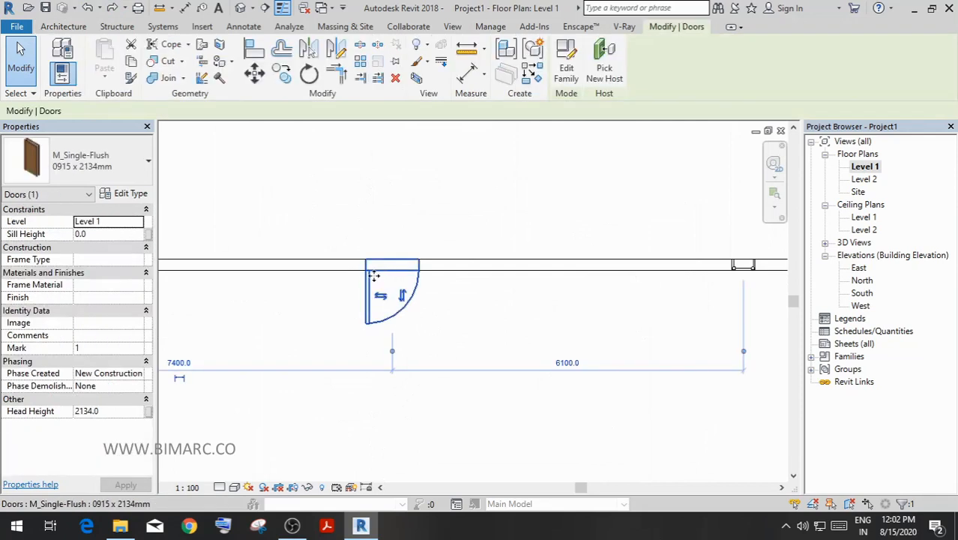
left_click(392, 177)
scroll(339, 238, "down", 4)
middle_click_drag(318, 264, 495, 277)
scroll(322, 252, "up", 2)
left_click(375, 264)
scroll(363, 274, "down", 3)
left_click(367, 274)
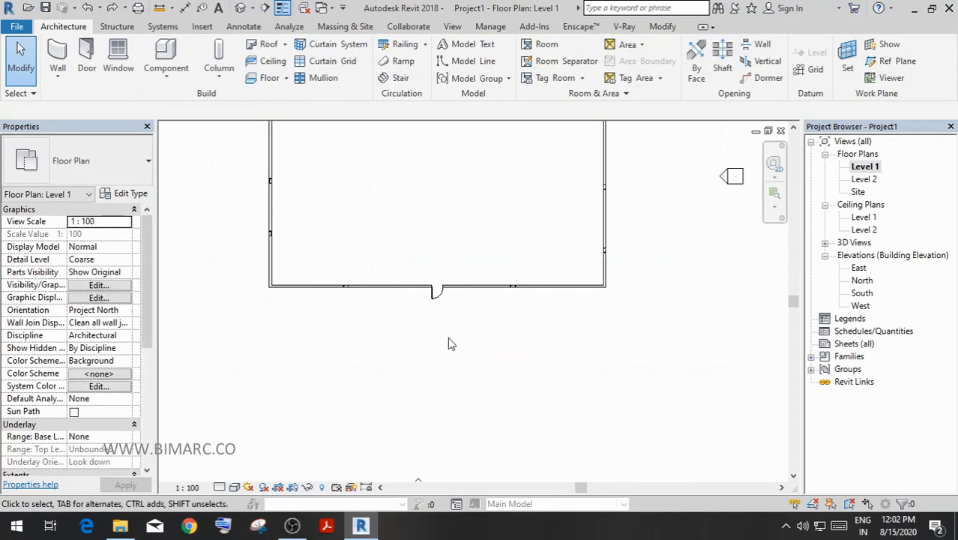
middle_click_drag(407, 197, 363, 341)
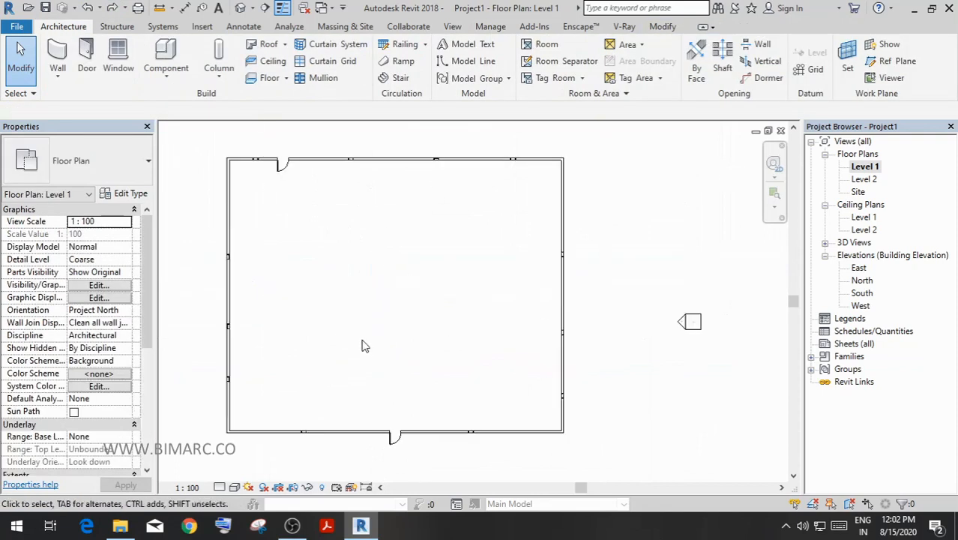
- Inspect the south wall's door and the roofed building in the 3D view
left_click(241, 9)
scroll(366, 384, "up", 10)
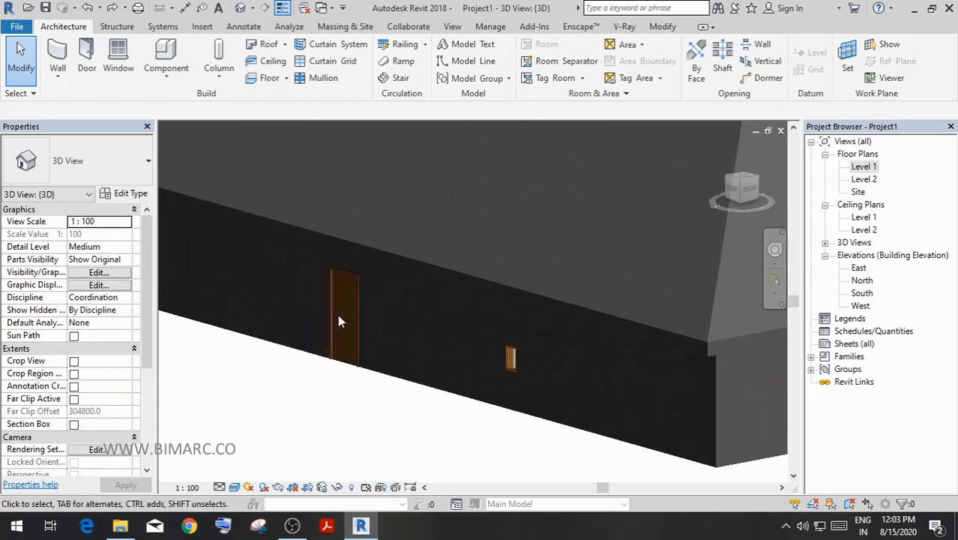
left_click(357, 300)
scroll(359, 291, "down", 10)
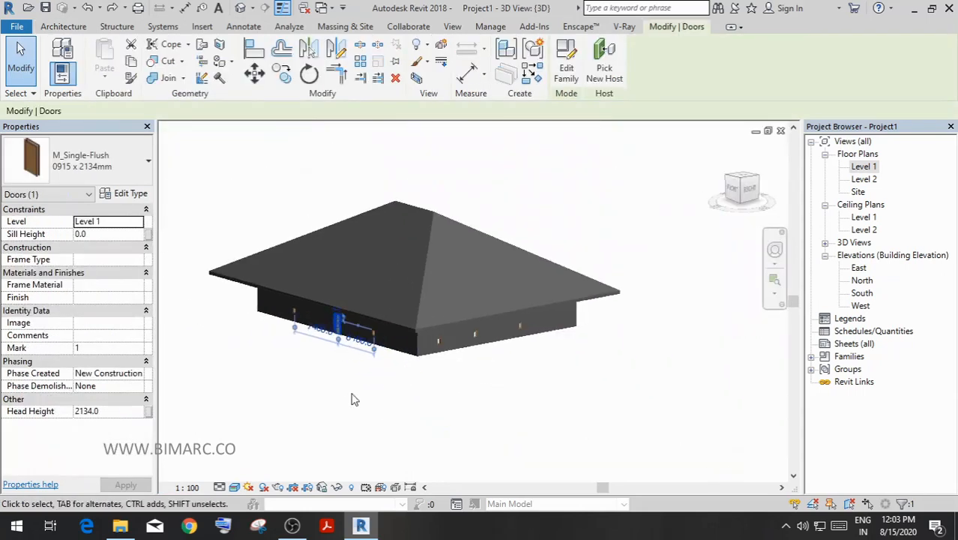
key("Escape")
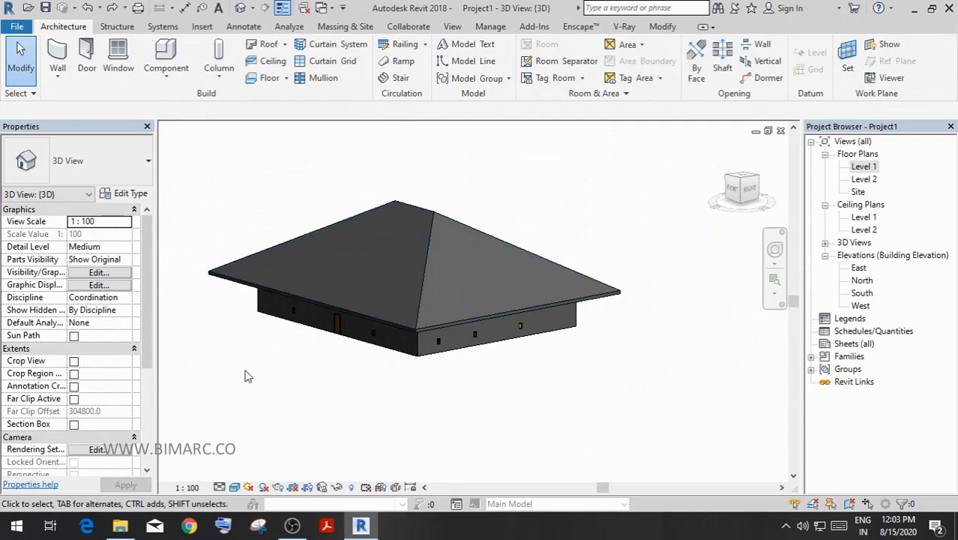
- Select the south wall's door on the Level 1 plan and review its type and instance properties
double_click(872, 168)
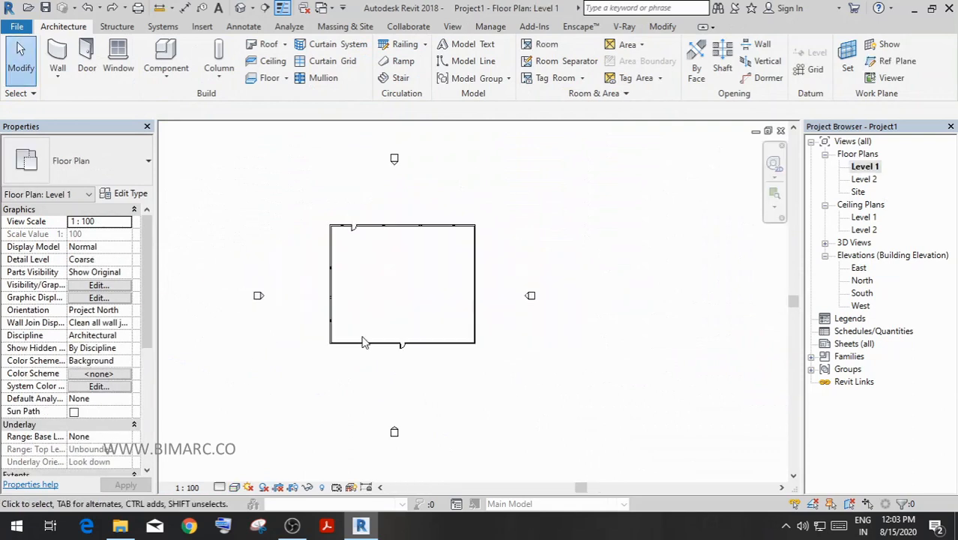
scroll(435, 331, "up", 5)
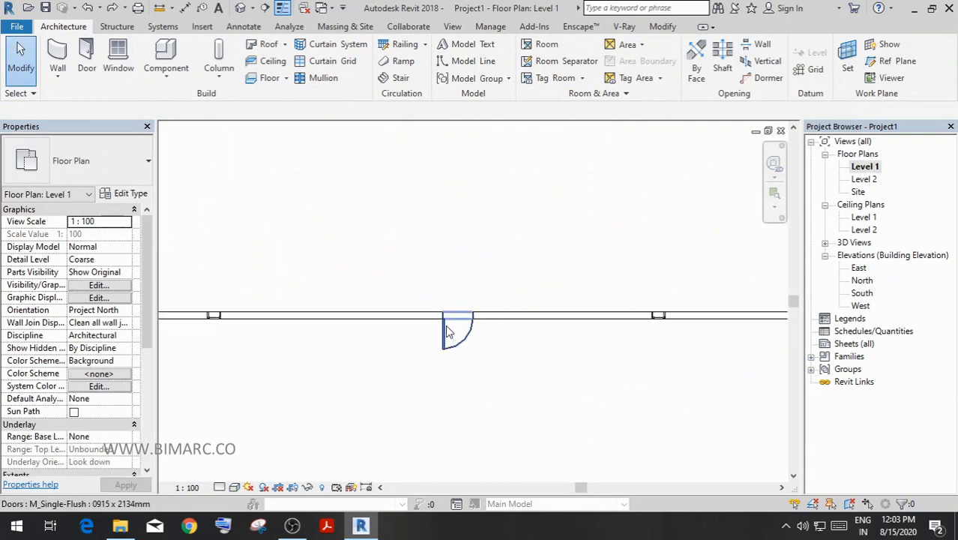
left_click(447, 333)
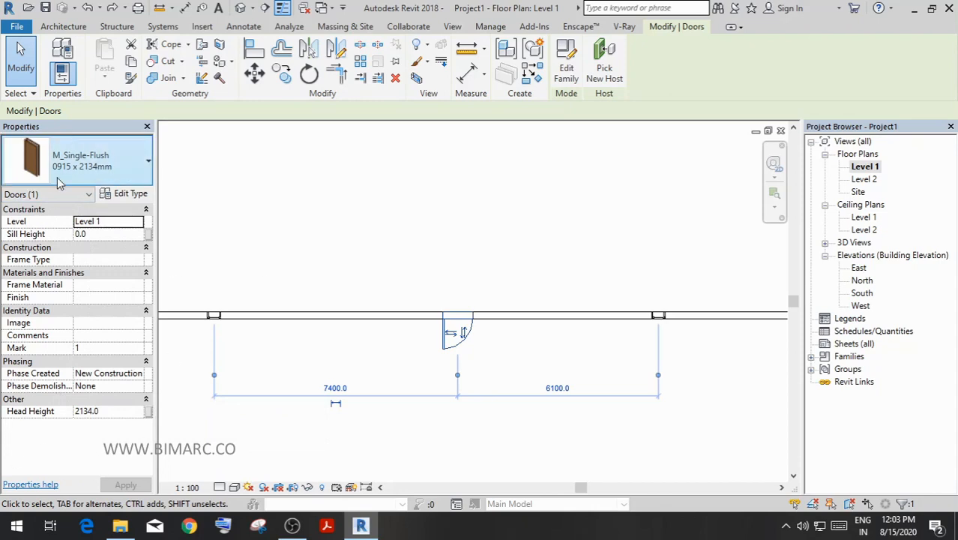
middle_click_drag(231, 246, 328, 251)
left_click(328, 251)
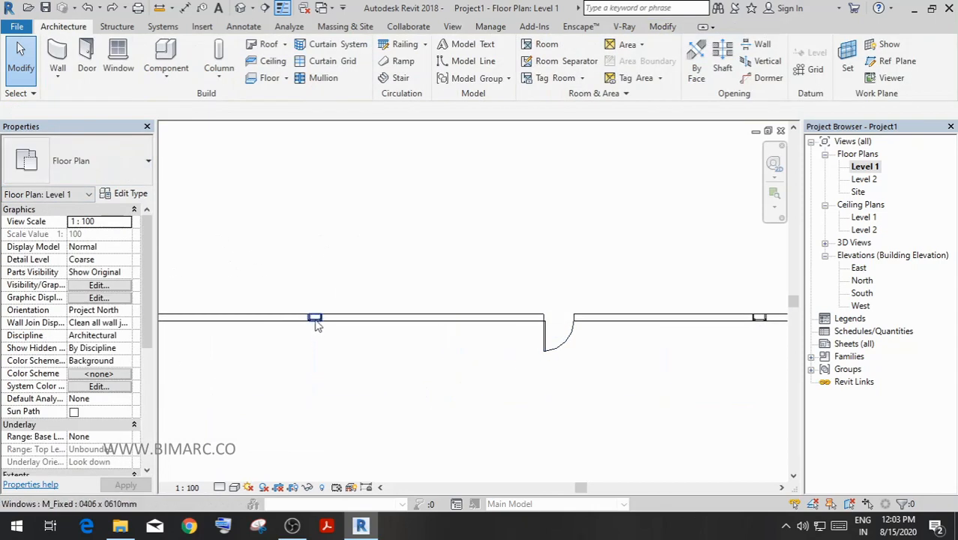
- Select the south wall's window west of the door and review its type, sill height and head height properties
left_click(309, 330)
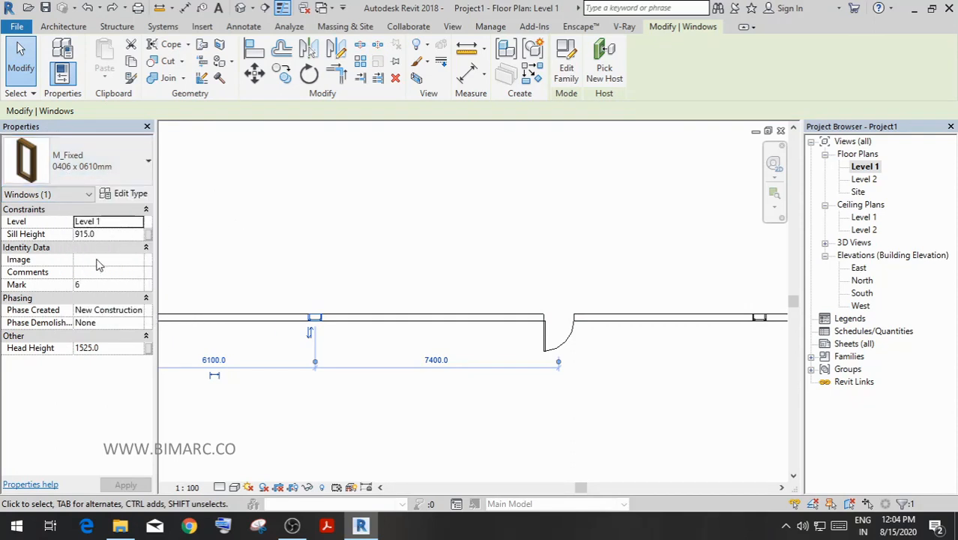
middle_click_drag(188, 295, 351, 307)
scroll(312, 306, "down", 3)
left_click(375, 253)
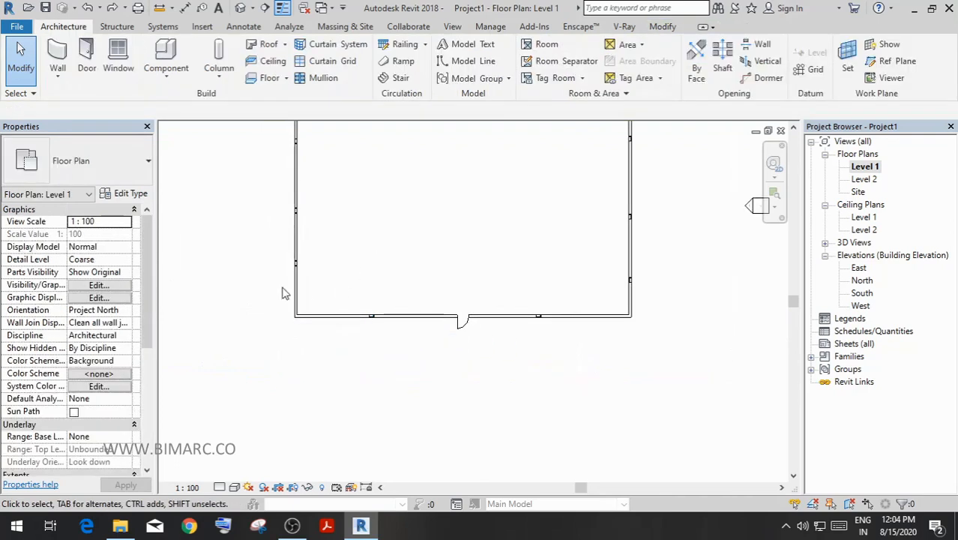
- Select the south wall on the Level 1 plan and review its type, constraints and dimensions
scroll(275, 285, "up", 1)
scroll(405, 315, "up", 2)
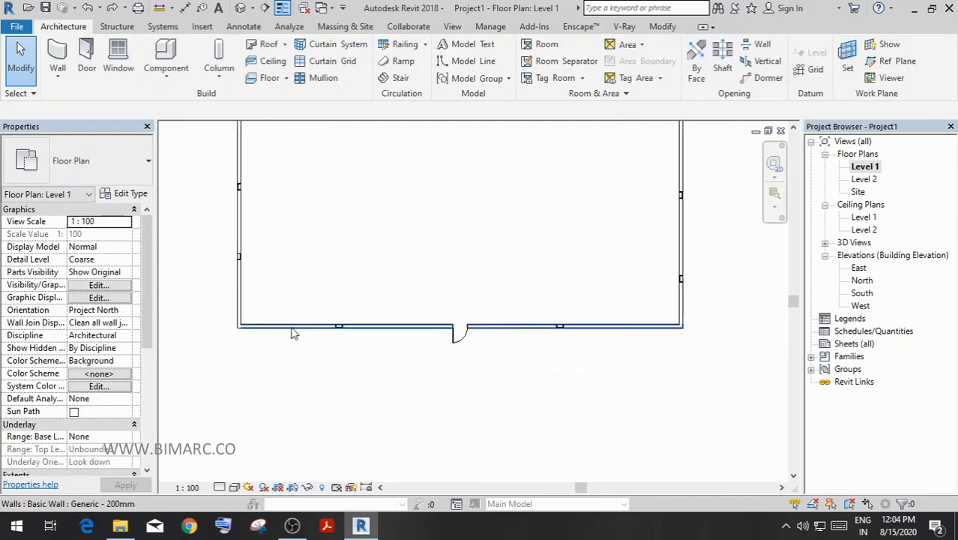
scroll(237, 333, "up", 1)
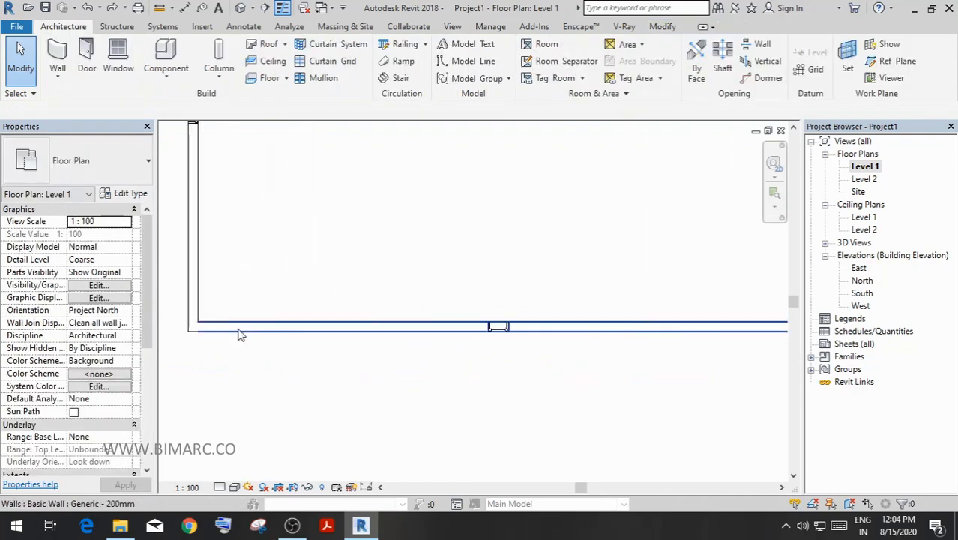
left_click(237, 327)
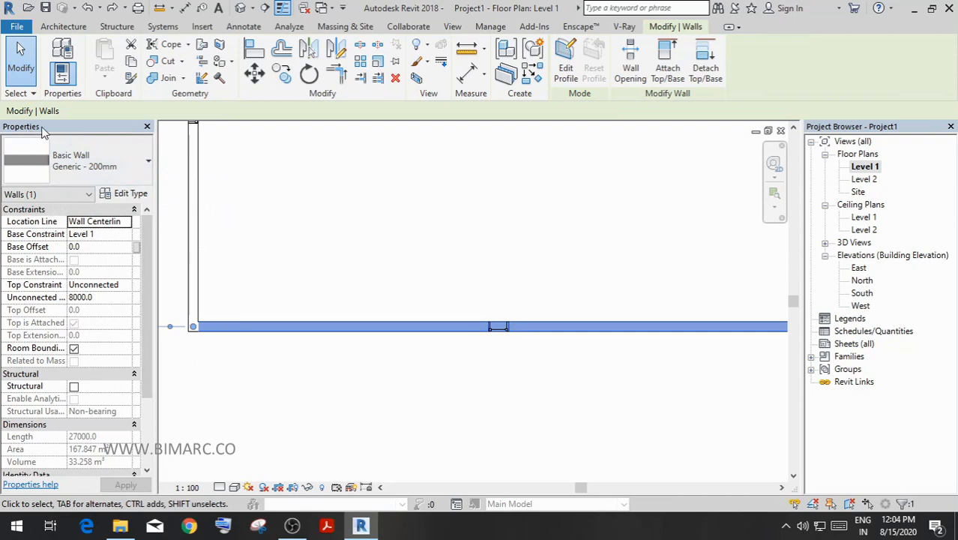
left_click(327, 240)
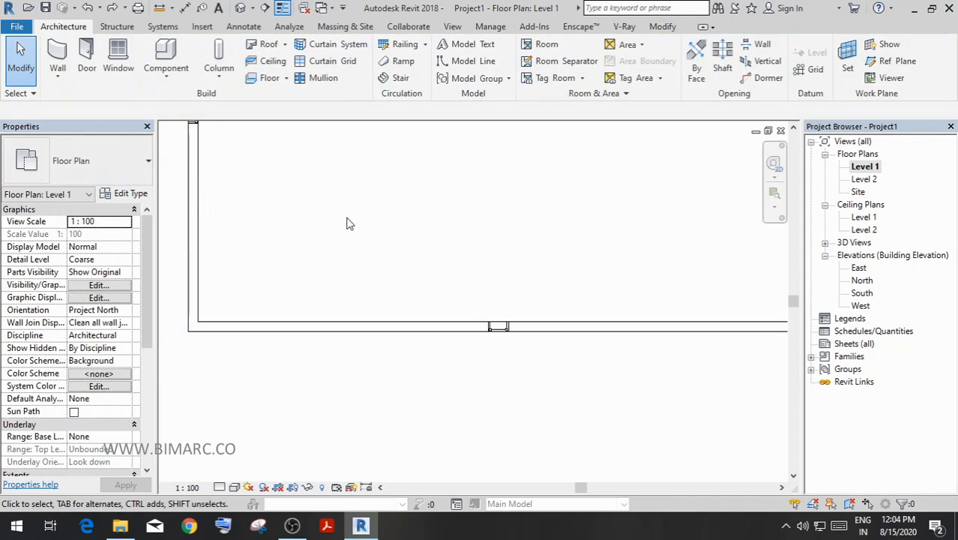